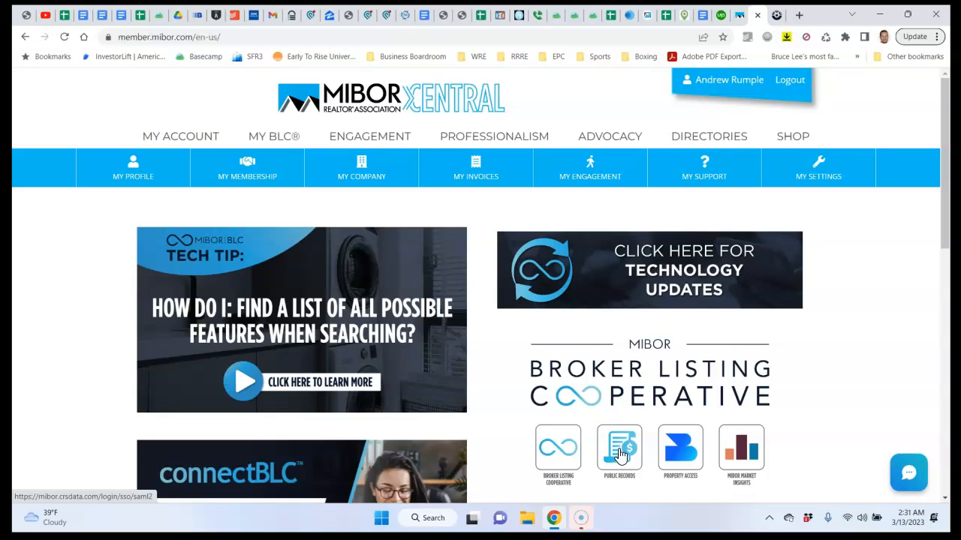
Launch the Broker Listing Cooperative MLS from MIBOR Central and bring up the connectBLC home page
click(558, 451)
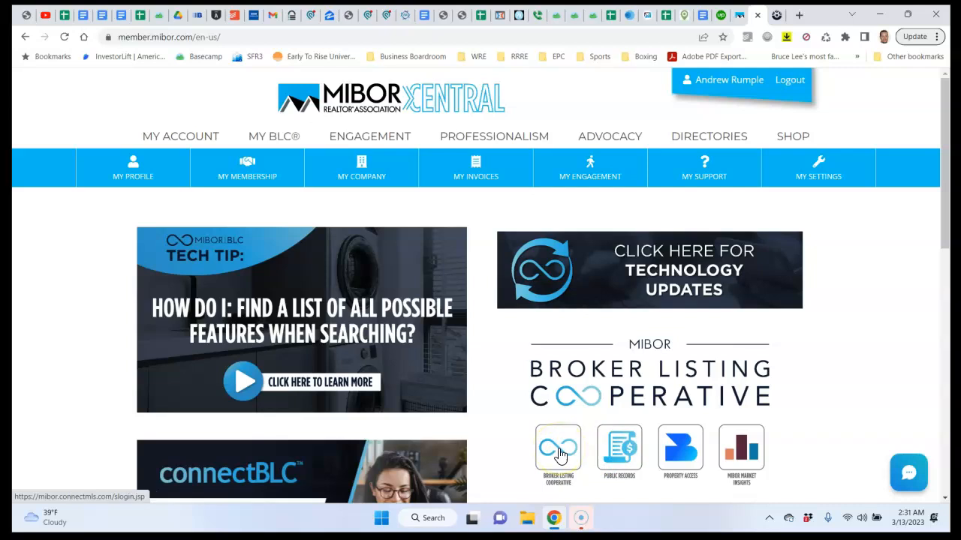
click(558, 451)
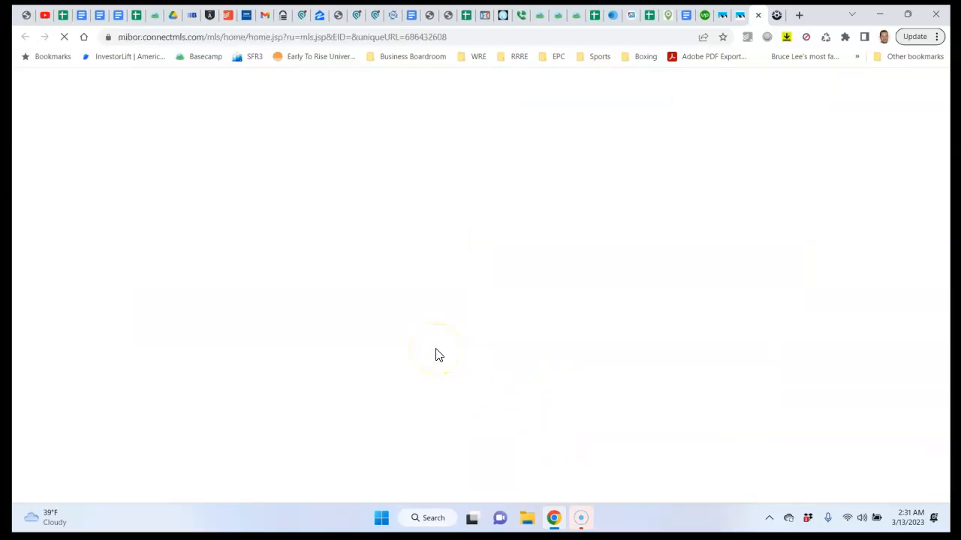
click(741, 17)
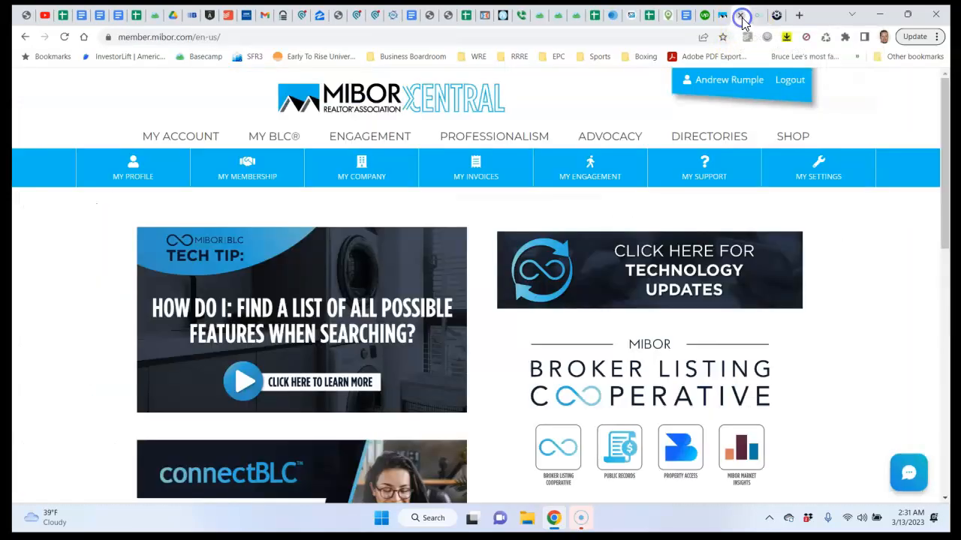
click(560, 452)
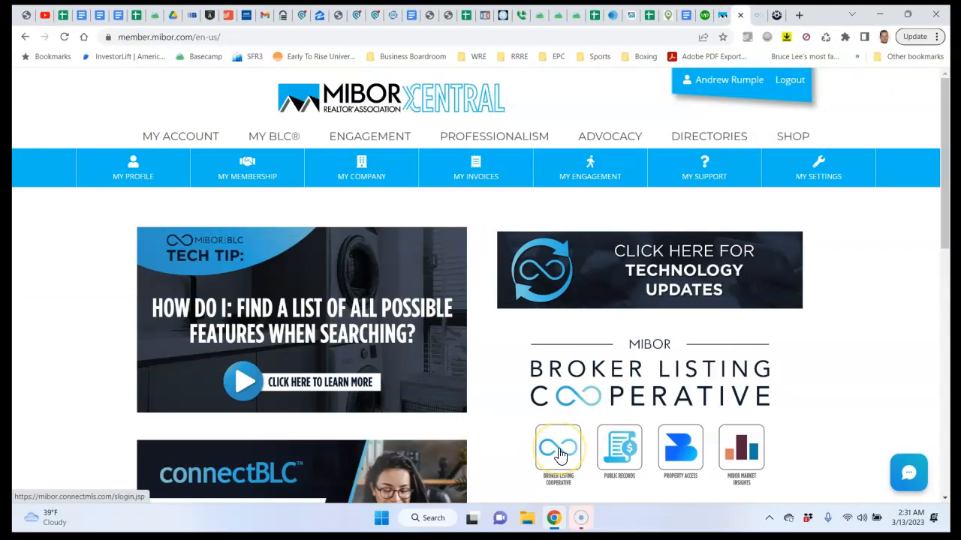
click(759, 18)
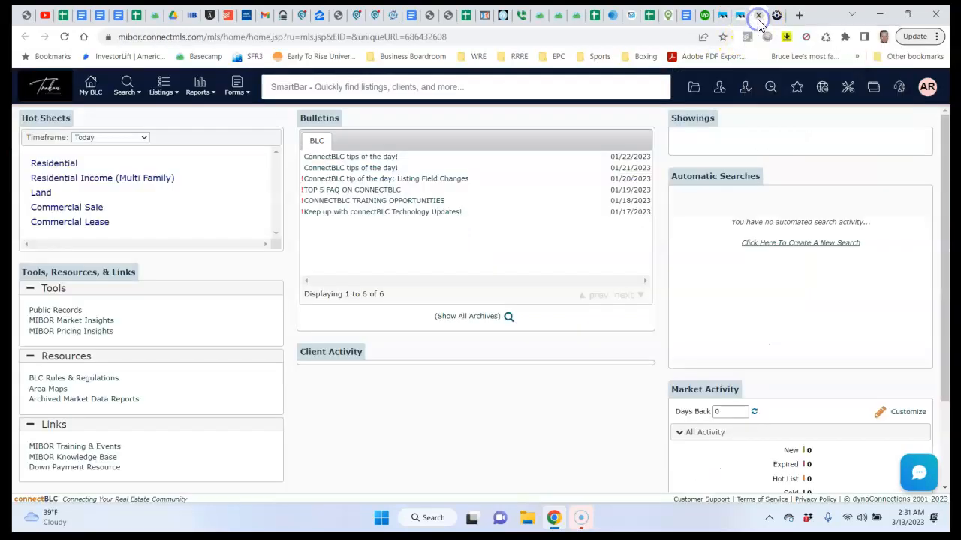
Open the Residential hot sheet and add Transaction Type as a filter field
click(67, 164)
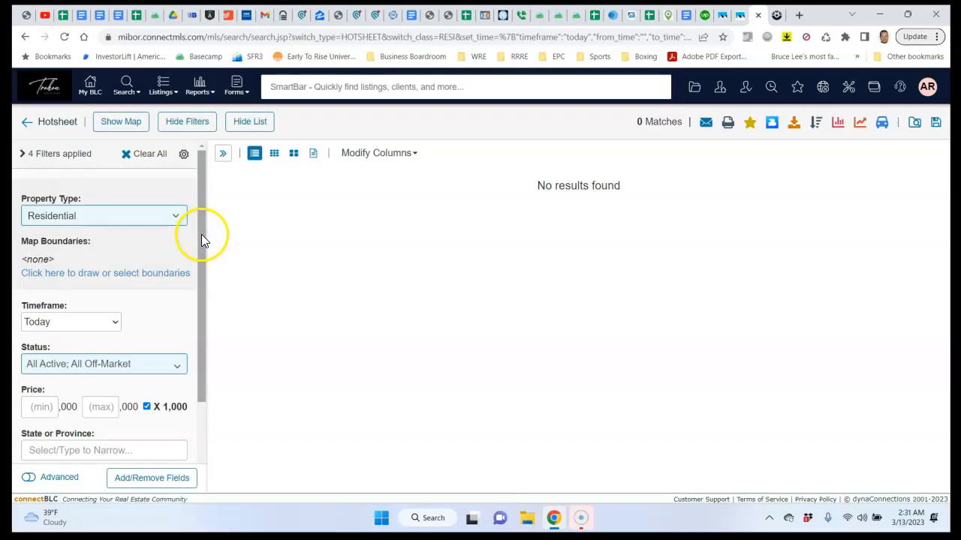
click(156, 478)
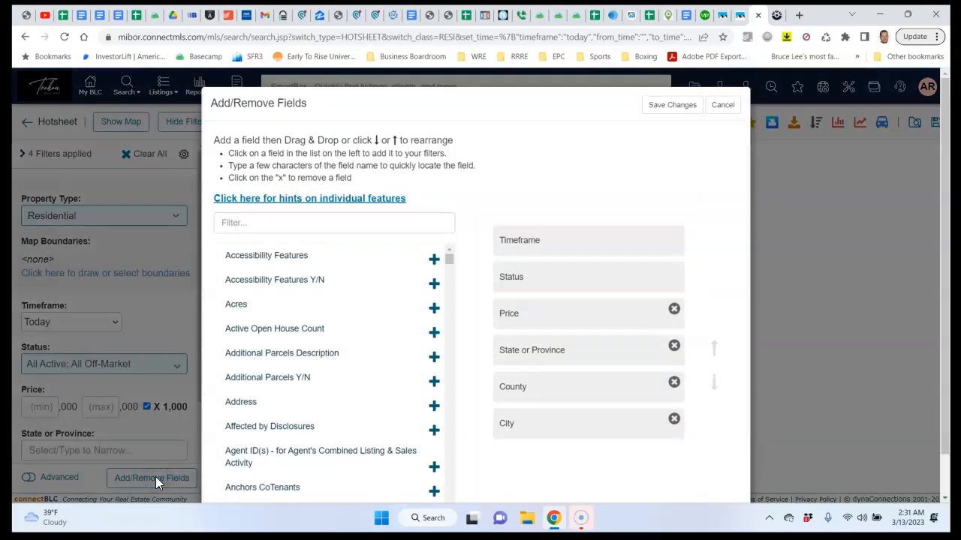
click(326, 222)
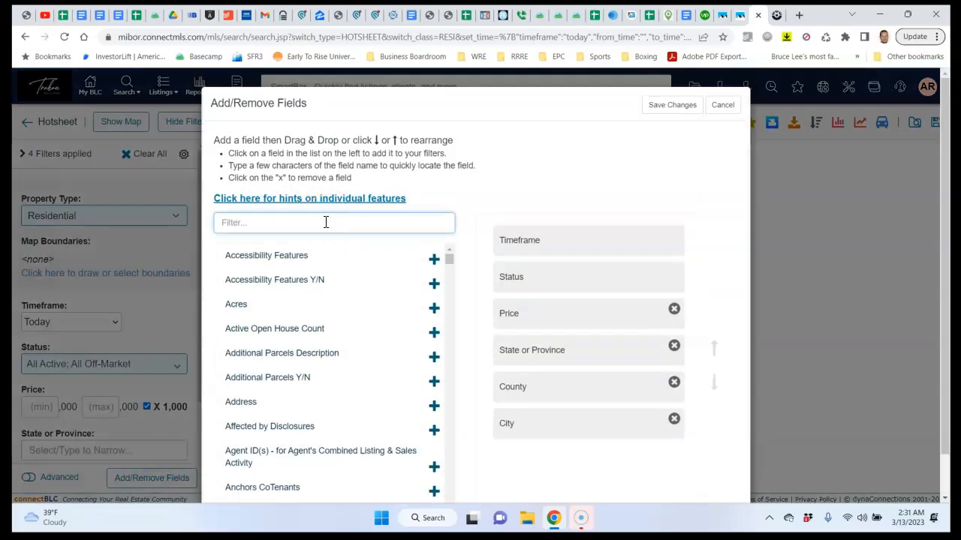
text(tran)
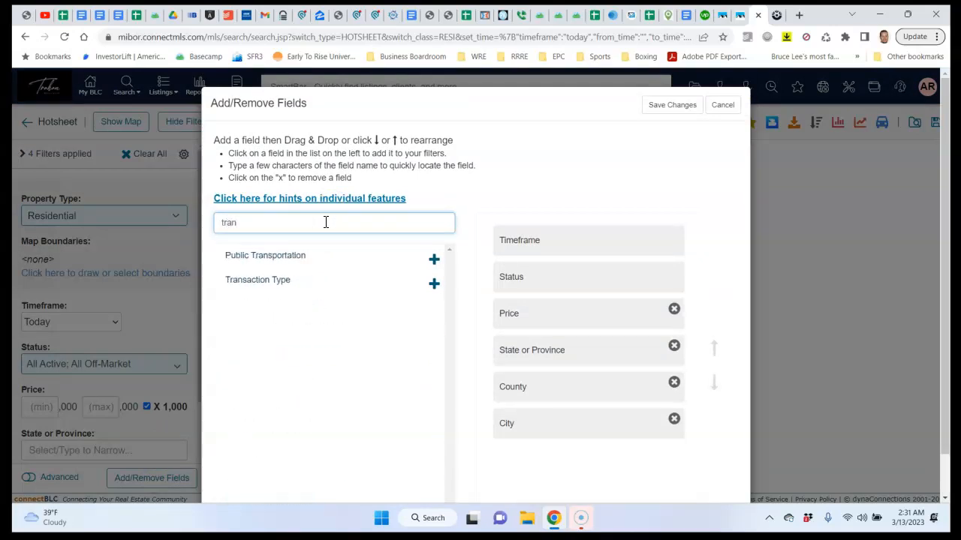
click(279, 282)
Add Sq Ft MU and Year Built as filter fields and save the changes
click(233, 221)
text(sq)
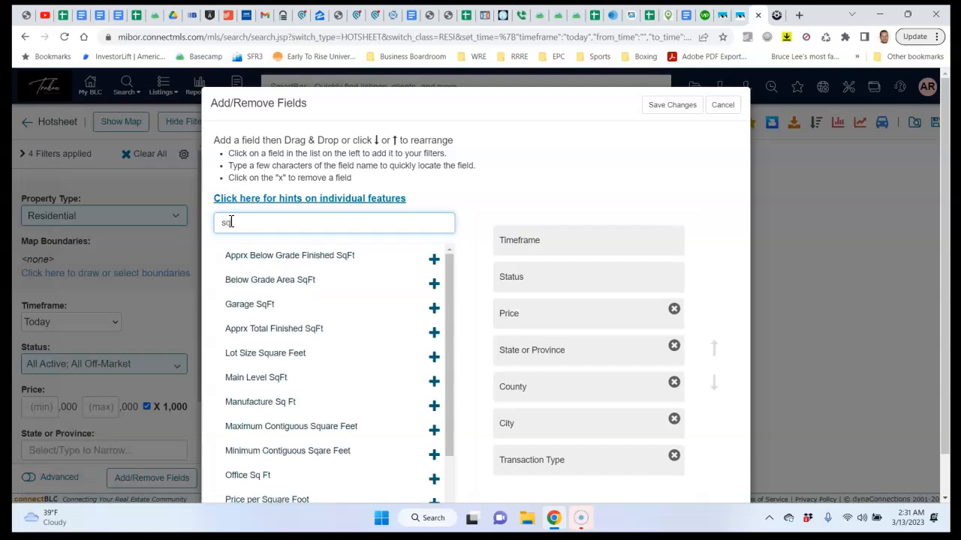
text( ft)
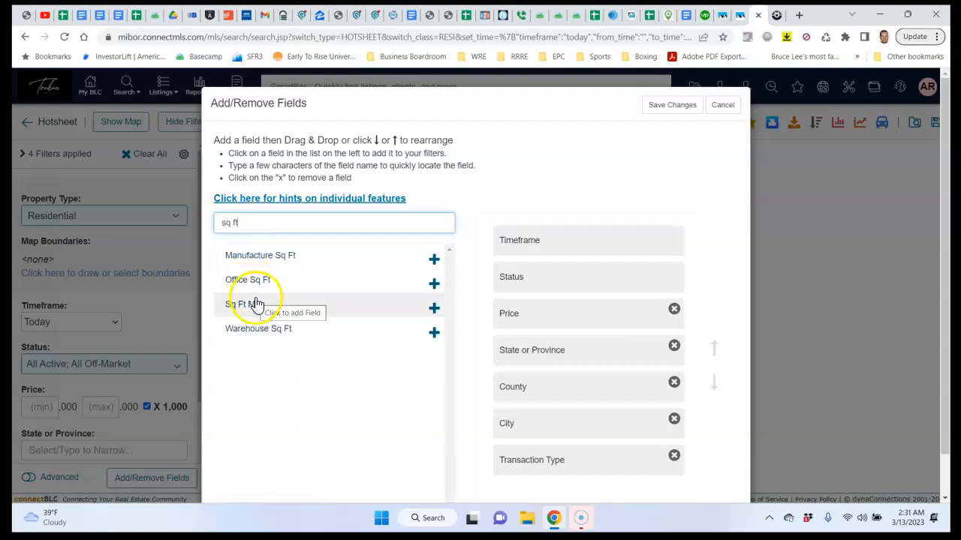
click(252, 305)
click(247, 224)
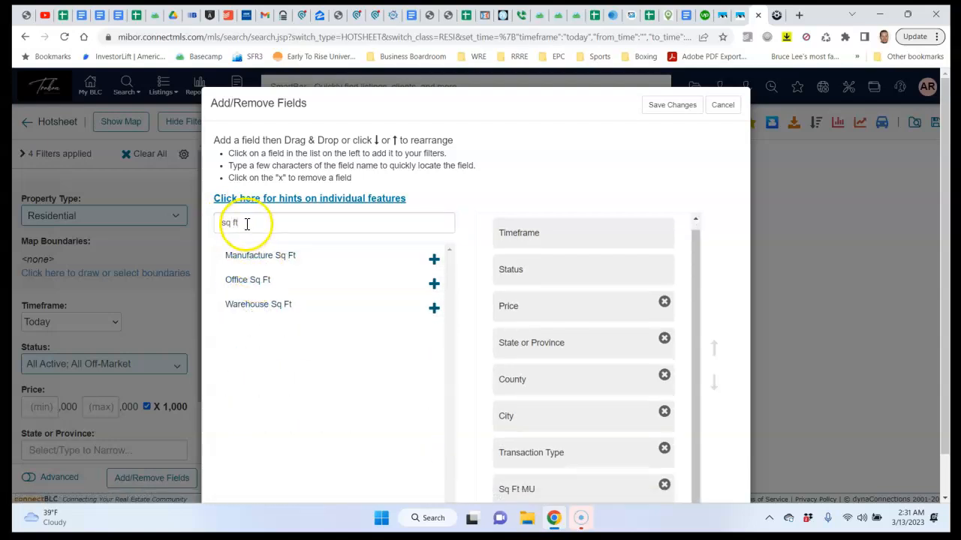
drag(247, 222, 215, 228)
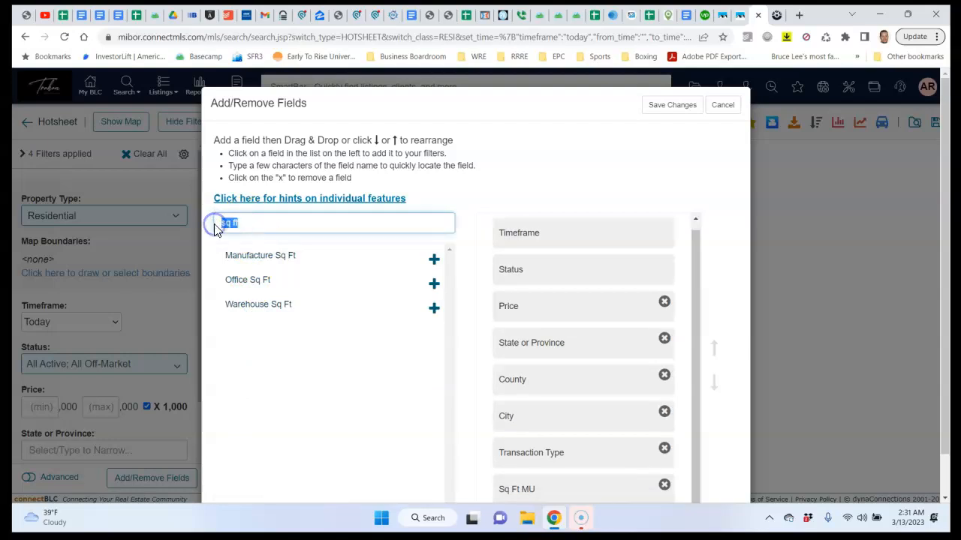
text(year bu)
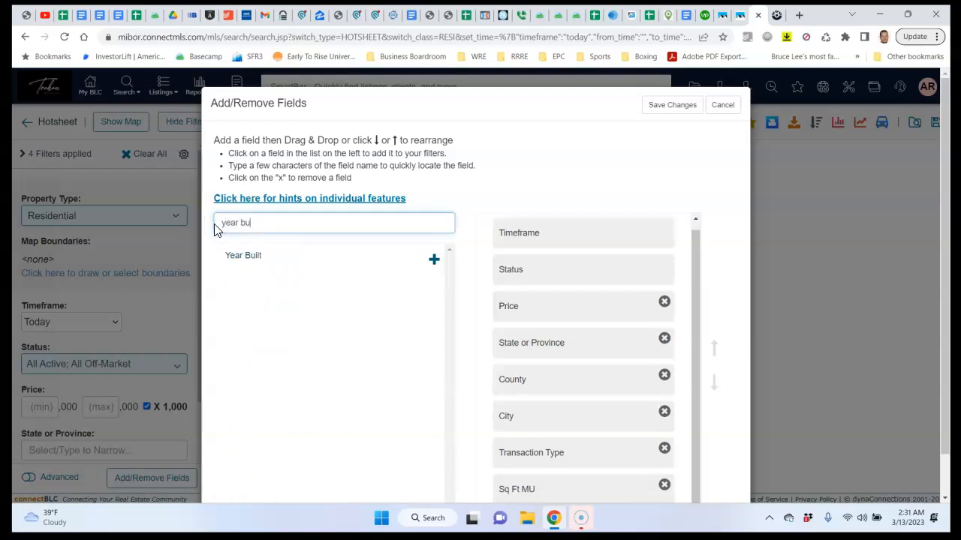
click(240, 254)
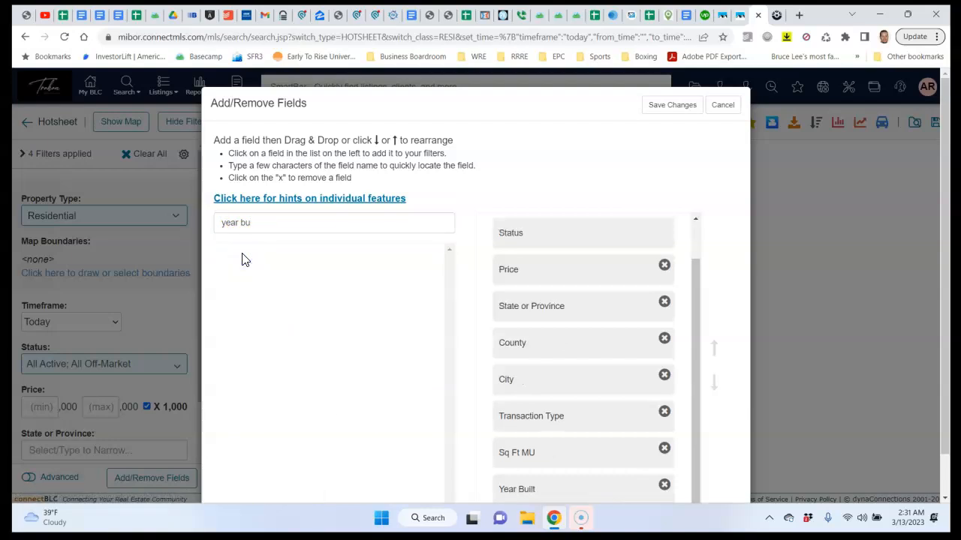
click(677, 107)
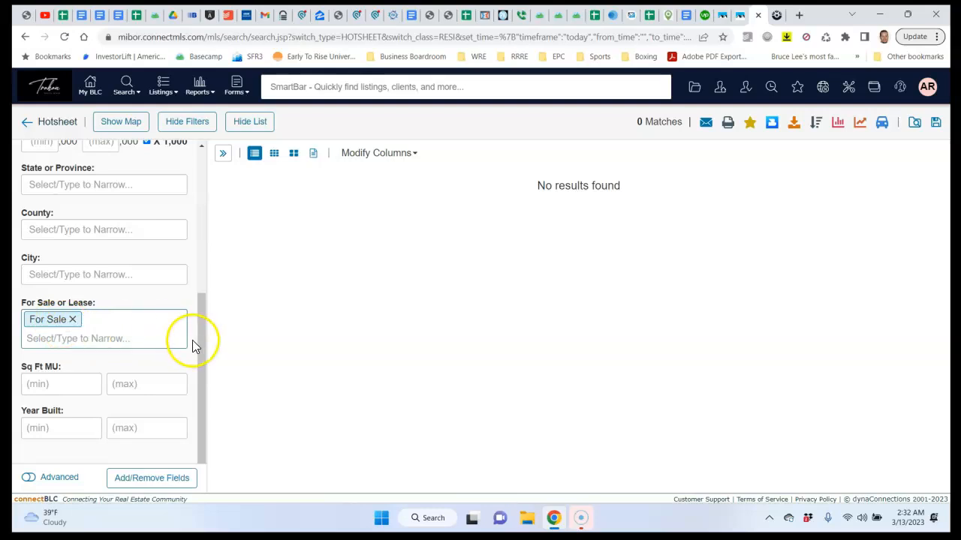
Limit status to Active, Pending and Sold (last 180 days), then view the subject property on Zillow
drag(203, 348, 200, 187)
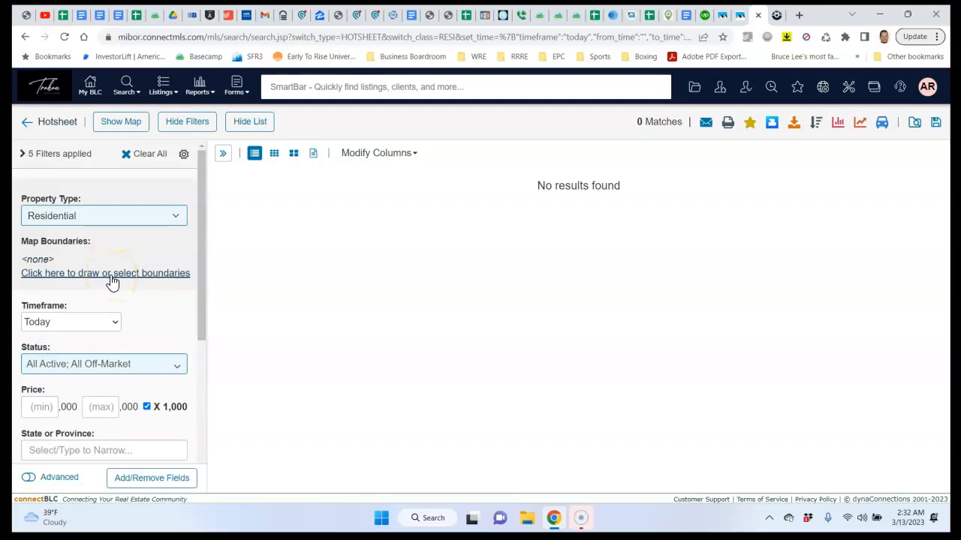
drag(199, 262, 204, 318)
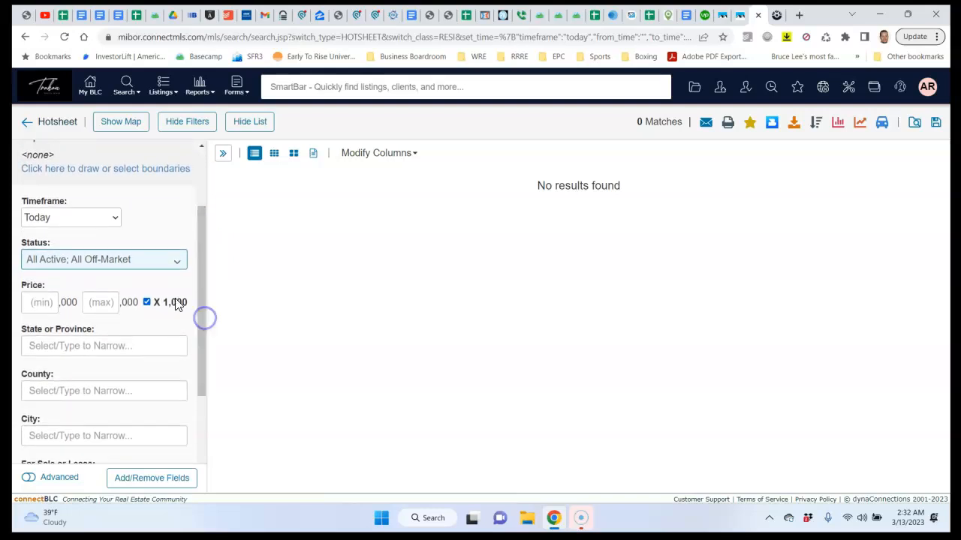
click(127, 263)
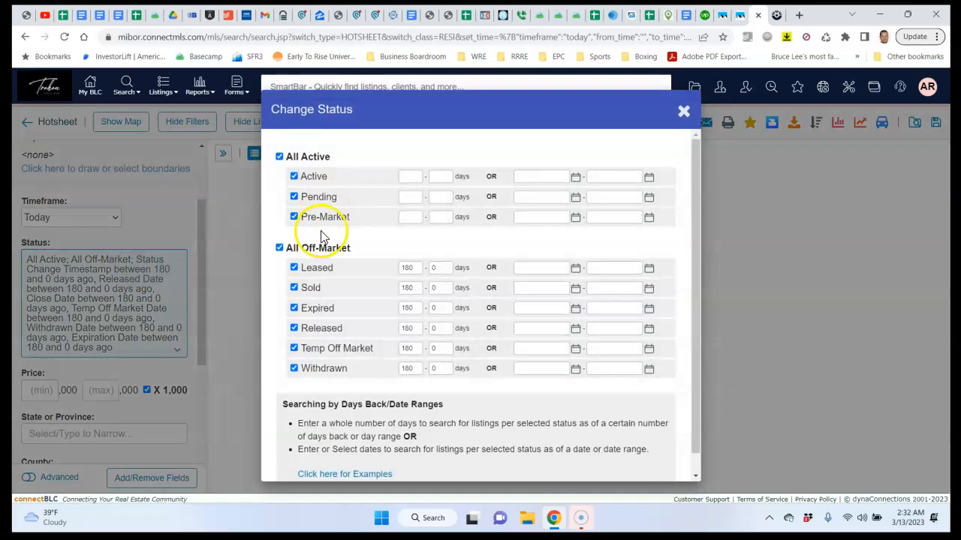
click(280, 248)
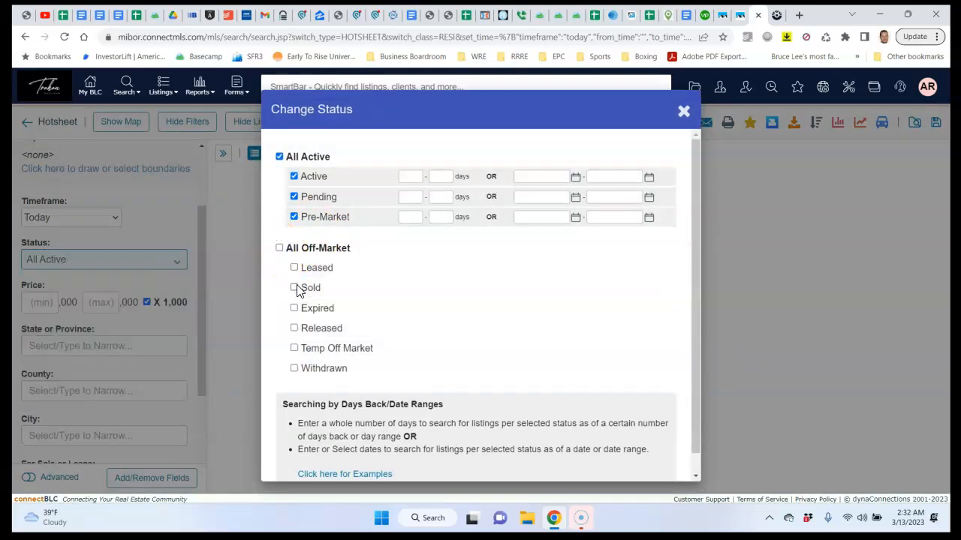
click(294, 288)
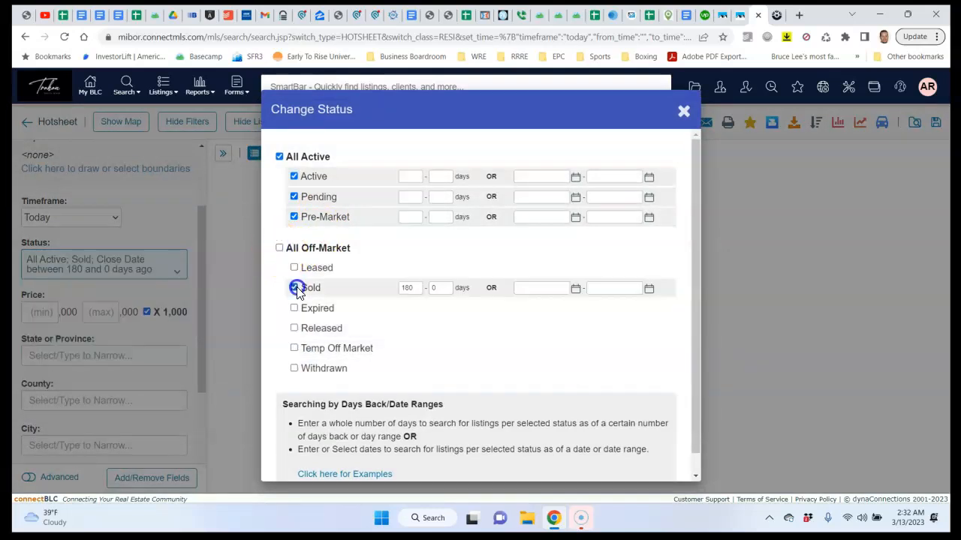
click(295, 217)
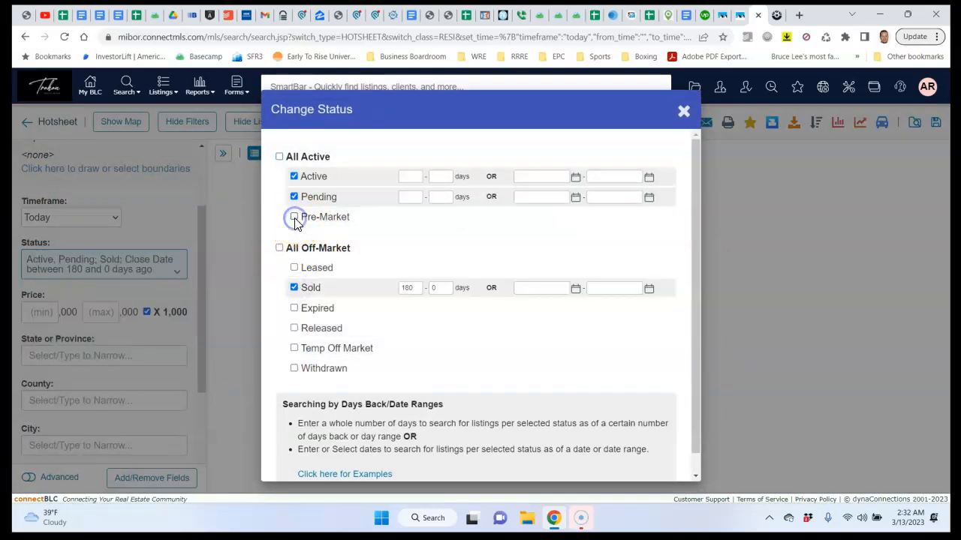
click(683, 112)
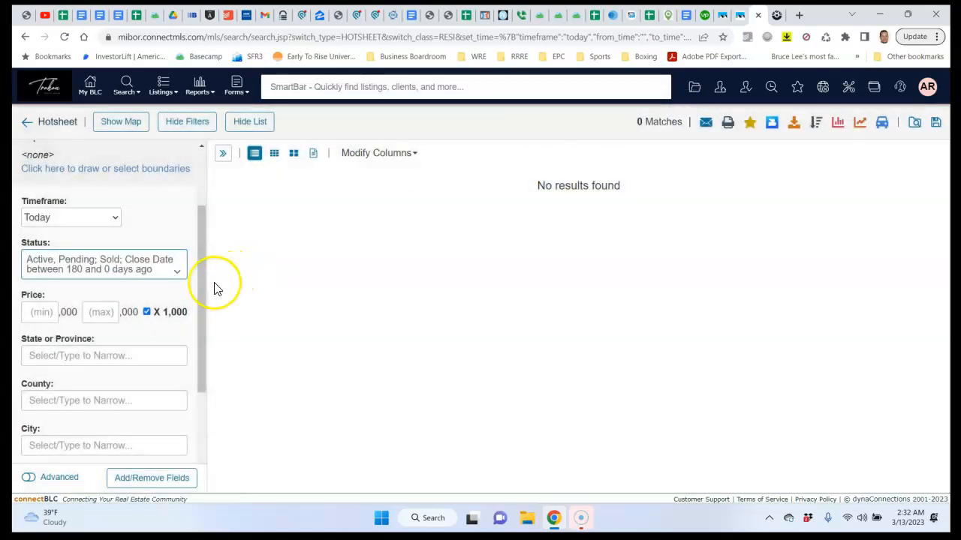
drag(201, 282, 211, 396)
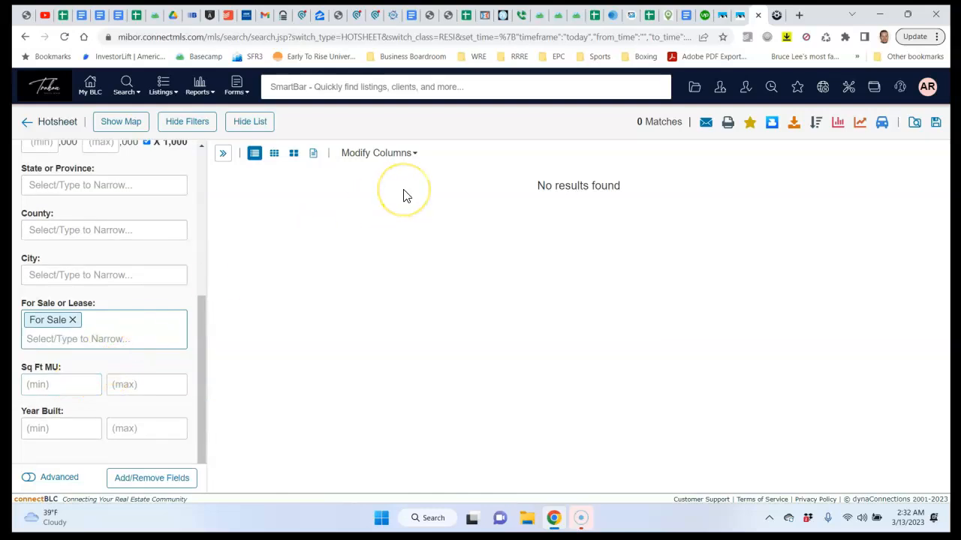
click(322, 22)
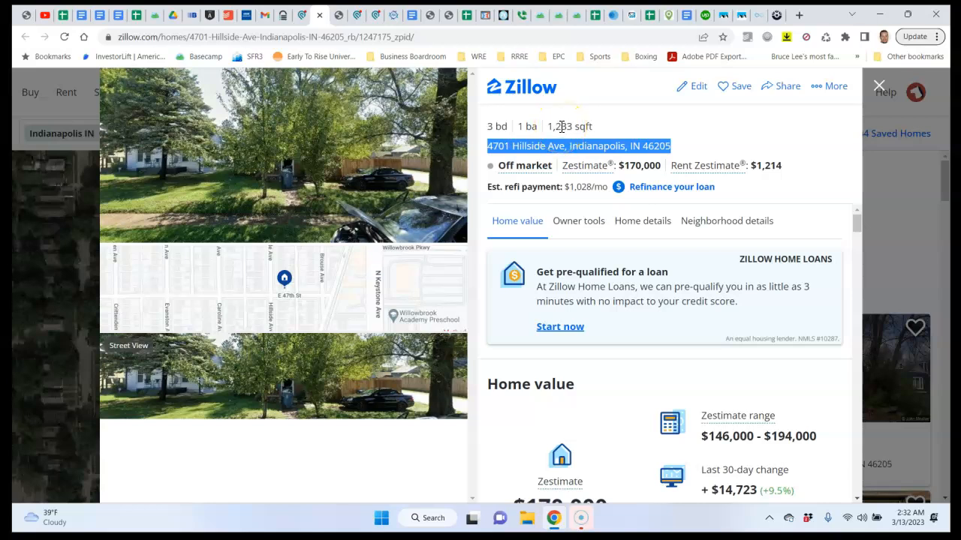
click(760, 17)
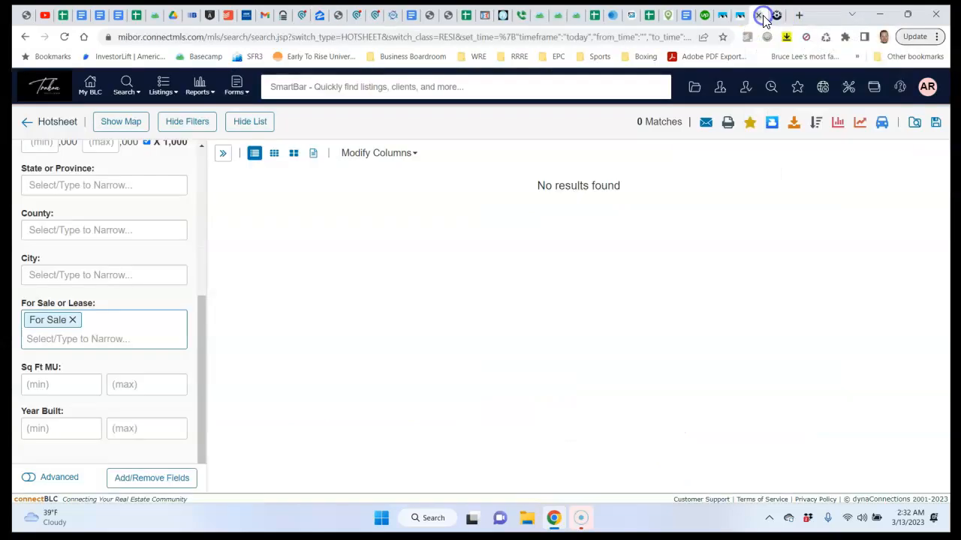
Centre the search map on the pasted subject property address
click(203, 163)
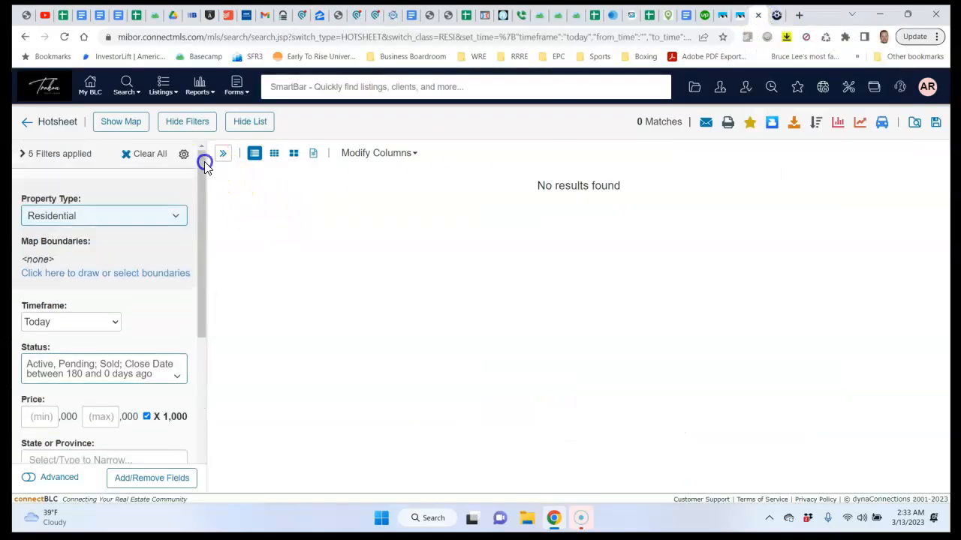
click(116, 274)
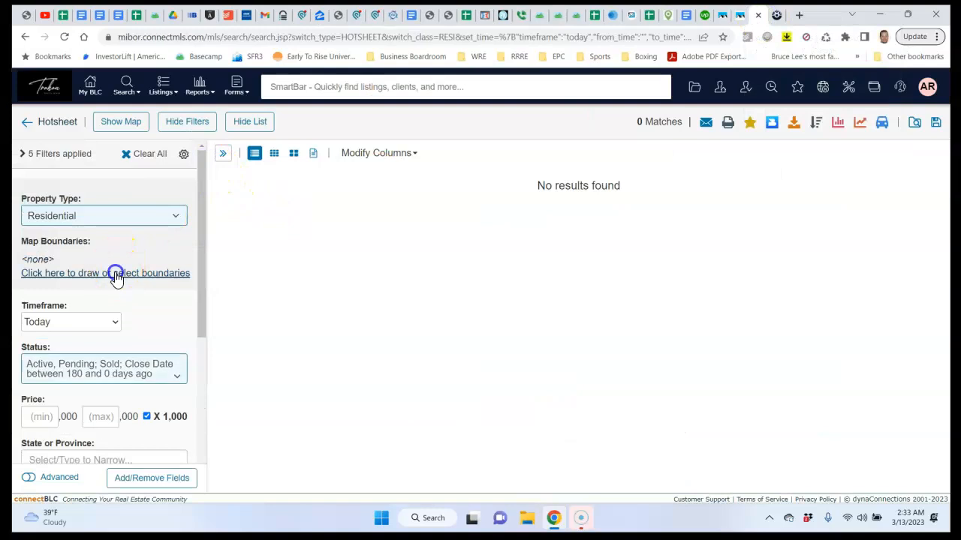
click(270, 158)
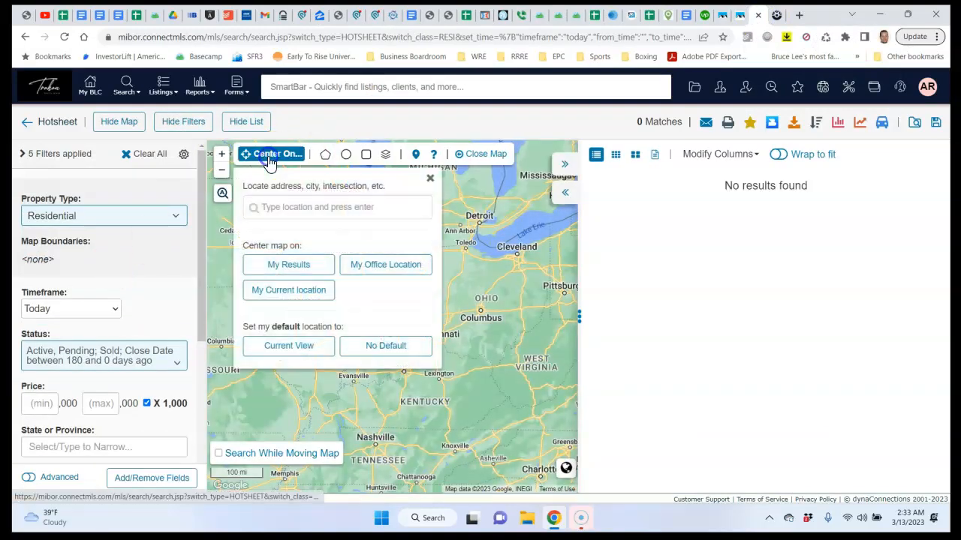
click(277, 207)
click(323, 209)
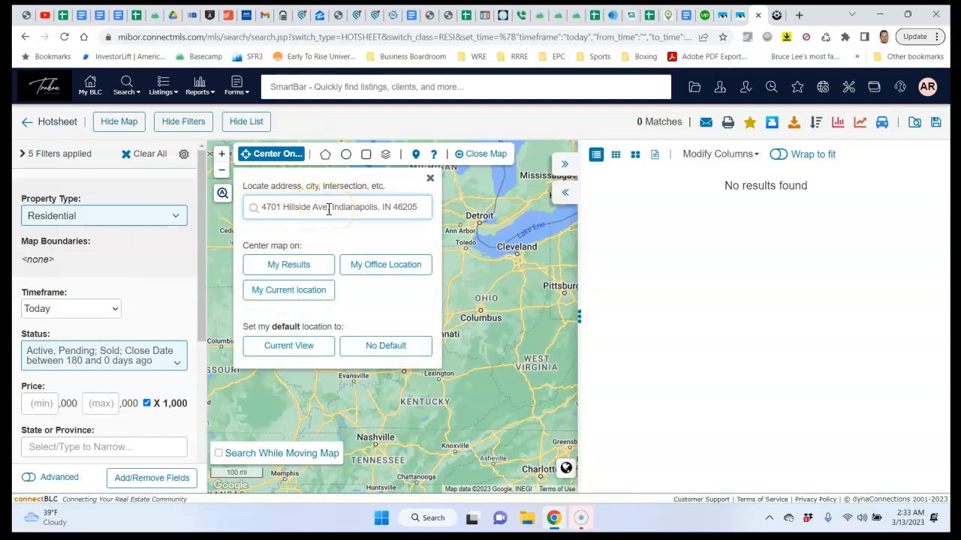
key(Return)
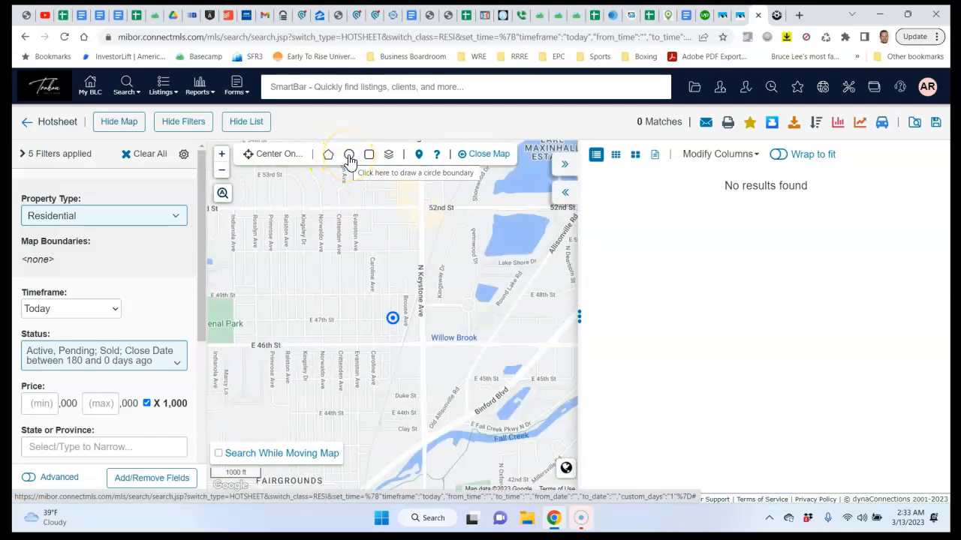
Draw a 0.5-mile circle boundary around the address and apply it to the search
click(349, 156)
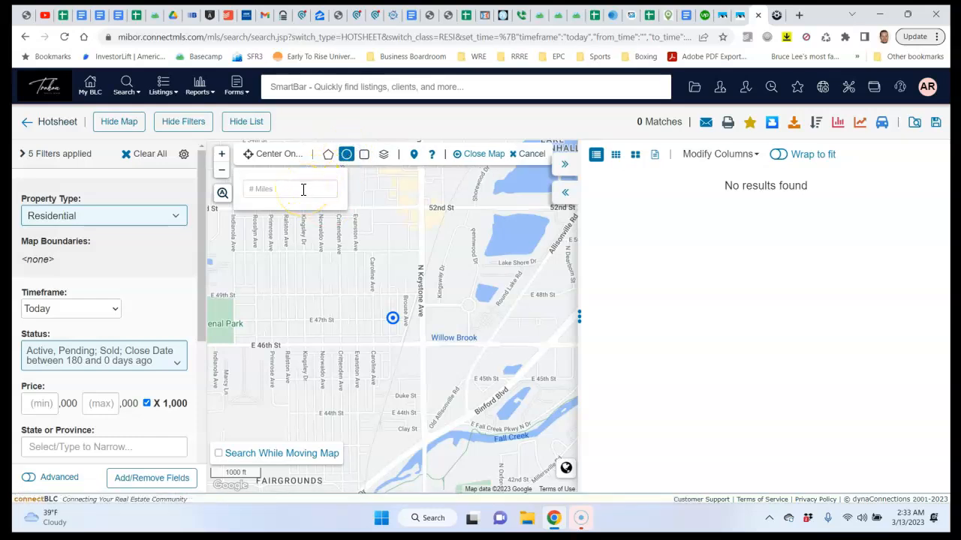
click(302, 190)
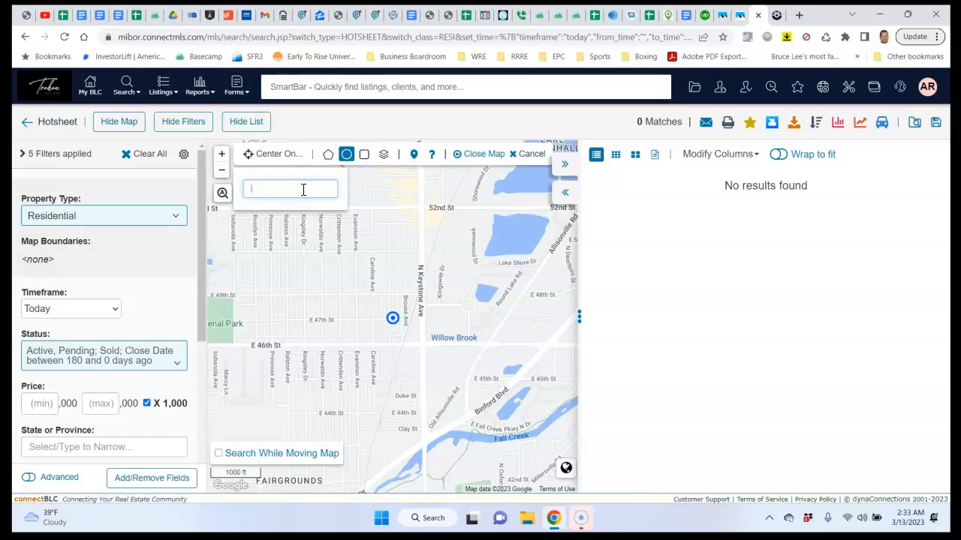
text(.5)
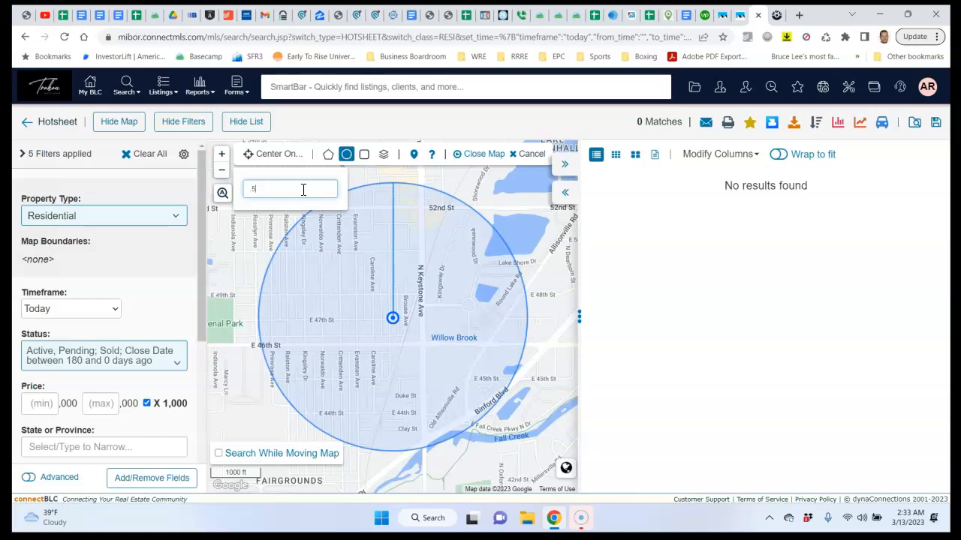
key(Return)
click(302, 180)
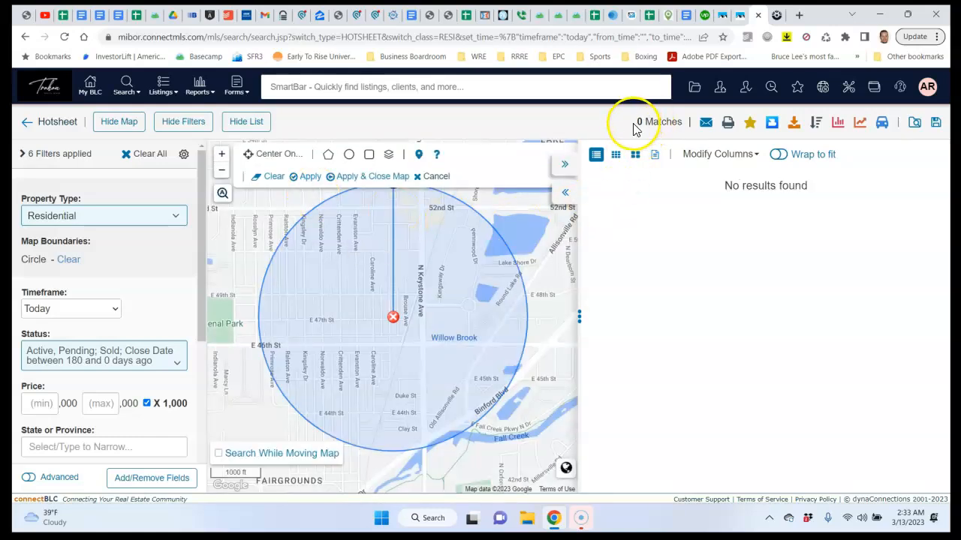
Set the timeframe to a date range starting 09/13/2022 and hide the map for a full-width list
click(115, 309)
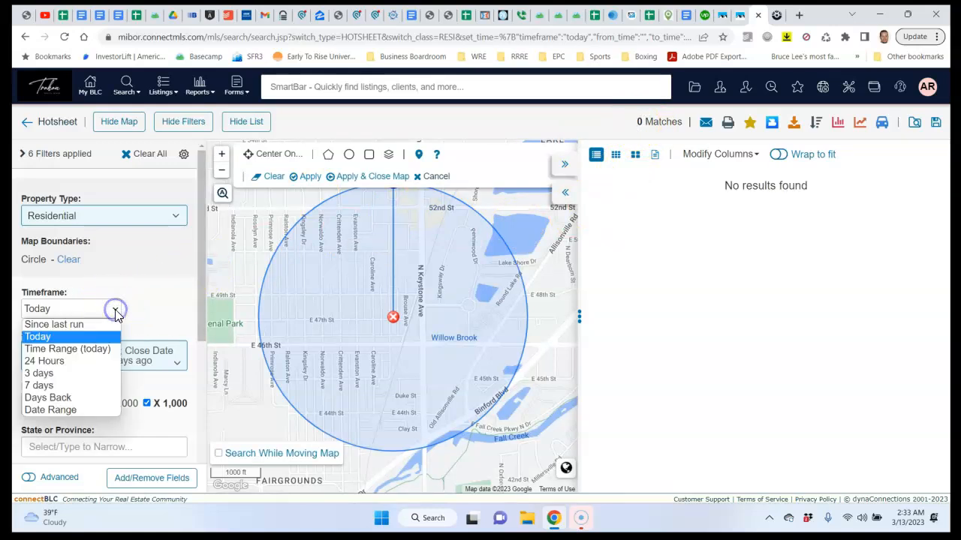
click(94, 410)
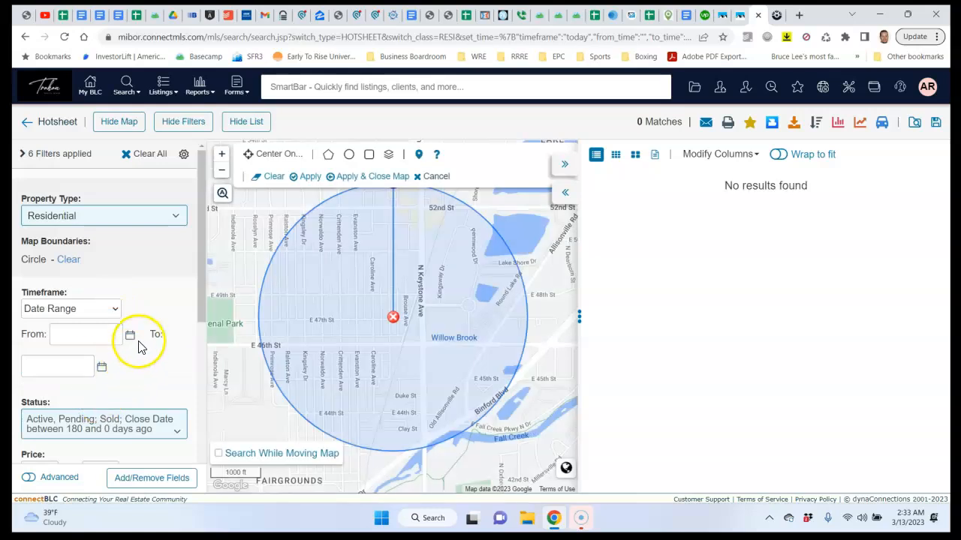
click(130, 338)
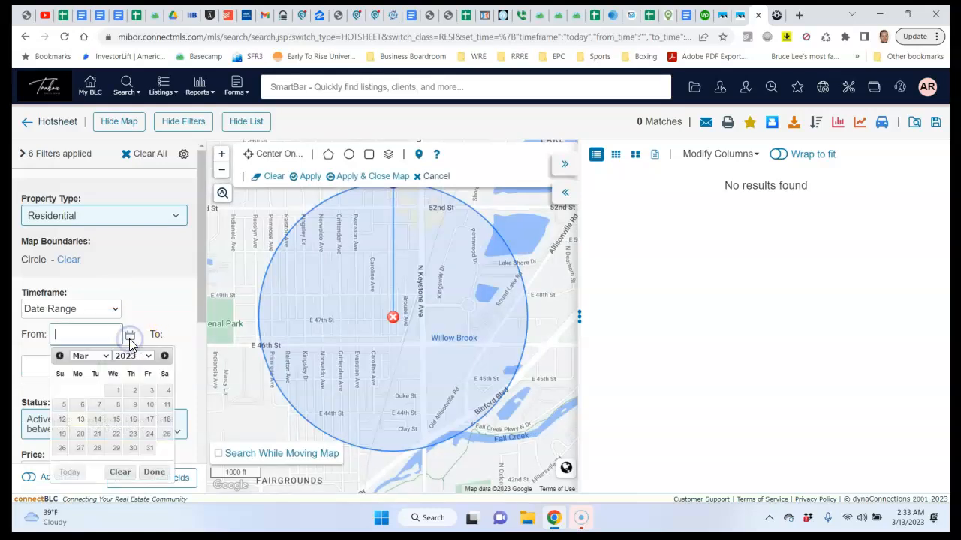
click(60, 356)
click(59, 357)
click(60, 357)
click(59, 357)
click(59, 356)
click(59, 357)
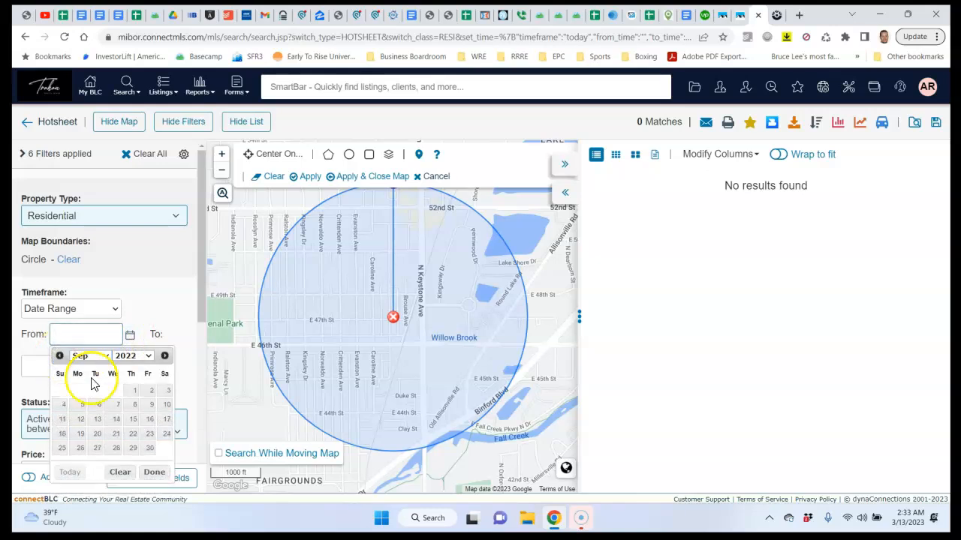
click(96, 419)
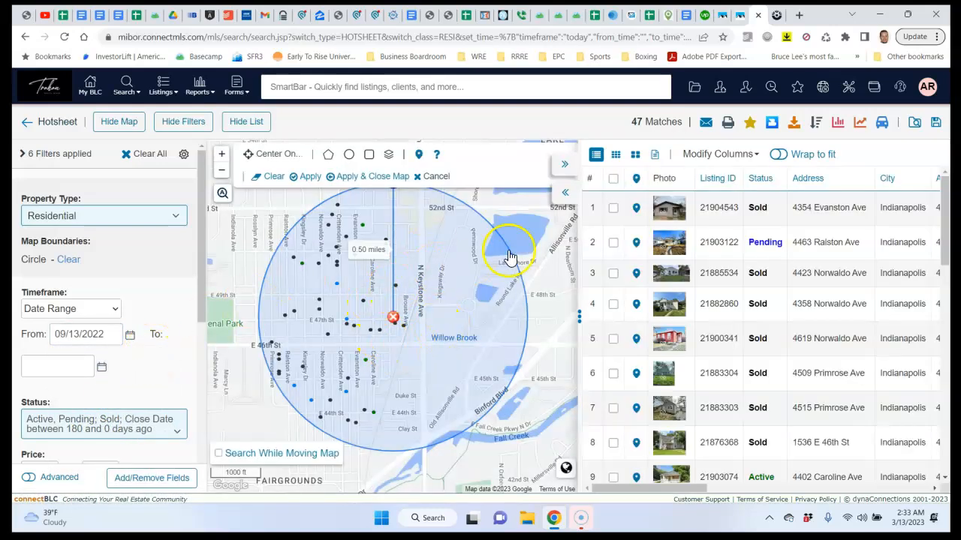
click(562, 195)
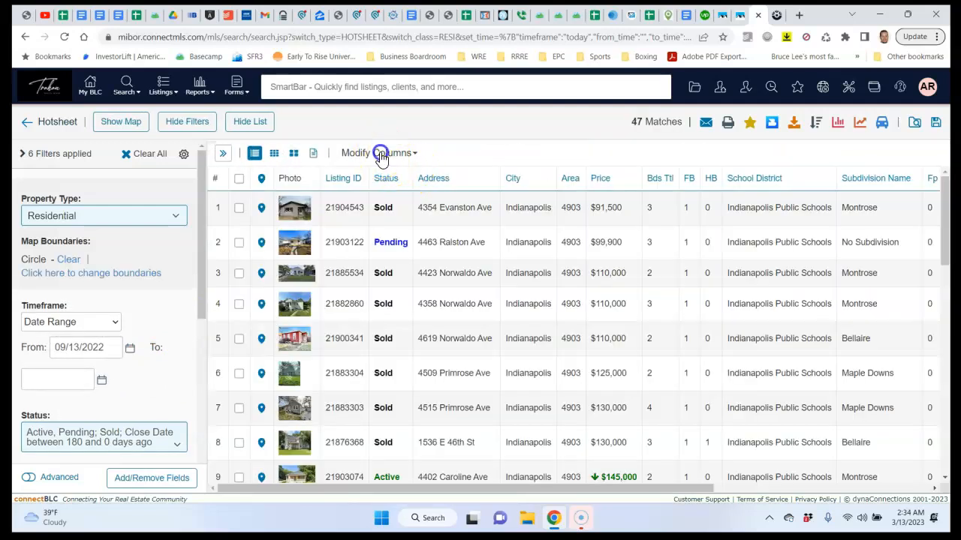
Apply the saved custom column layout, scroll the 47 results, and open the pending $247,000 listing
click(380, 154)
click(375, 204)
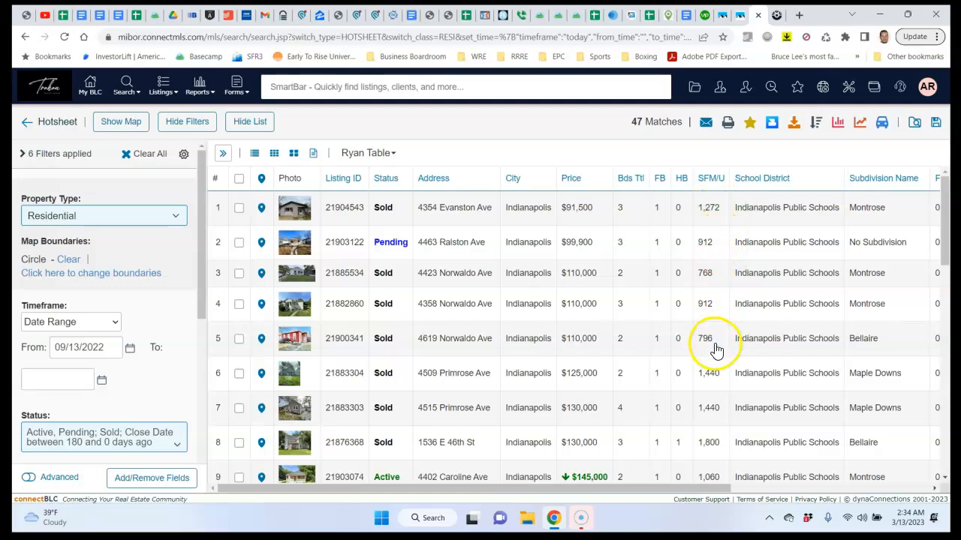
drag(943, 218, 949, 502)
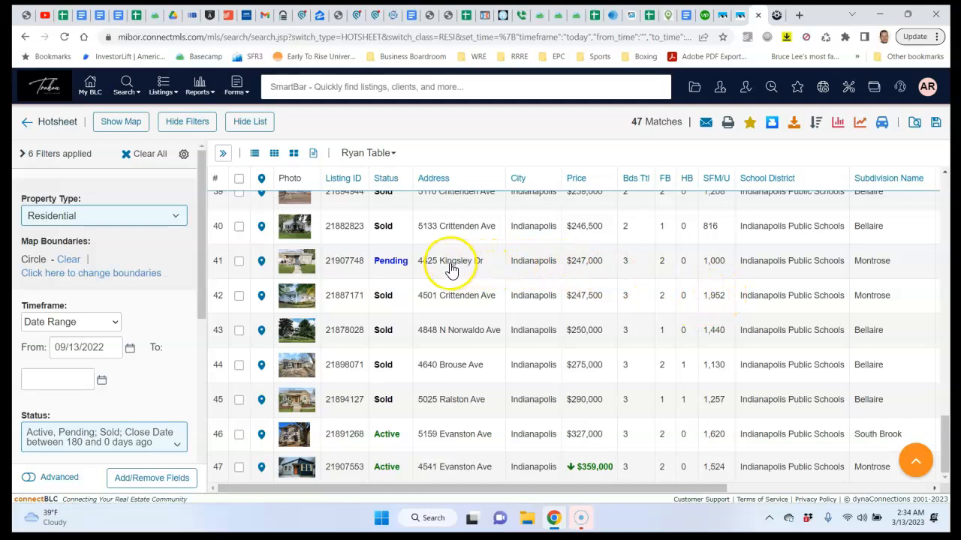
click(363, 270)
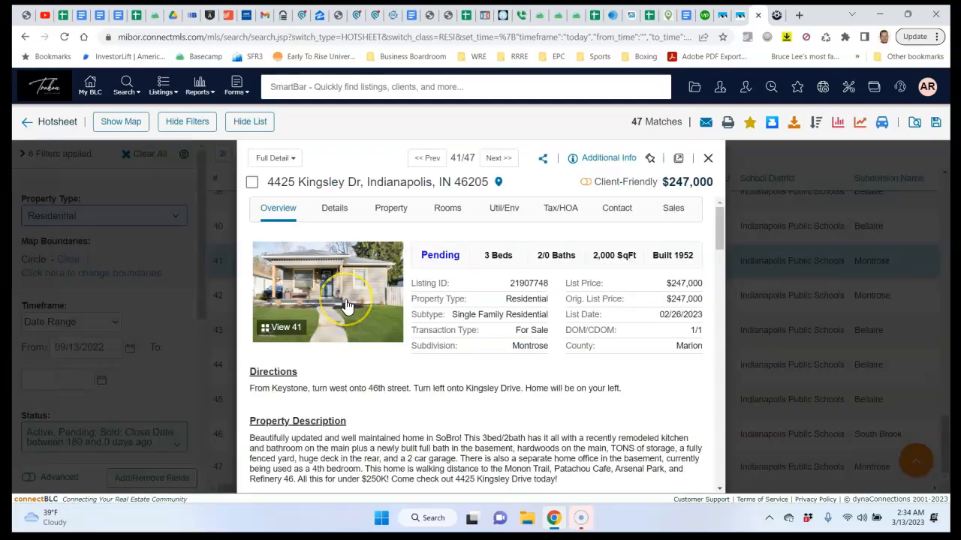
click(346, 300)
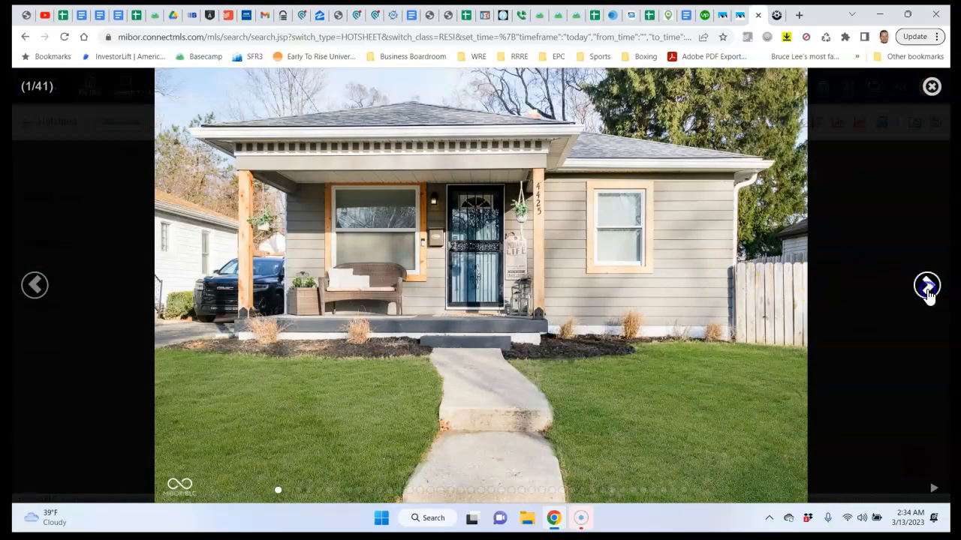
Page through the kitchen, bathroom and bedroom photos to image 19, then close the gallery and details
click(925, 287)
click(926, 287)
click(927, 287)
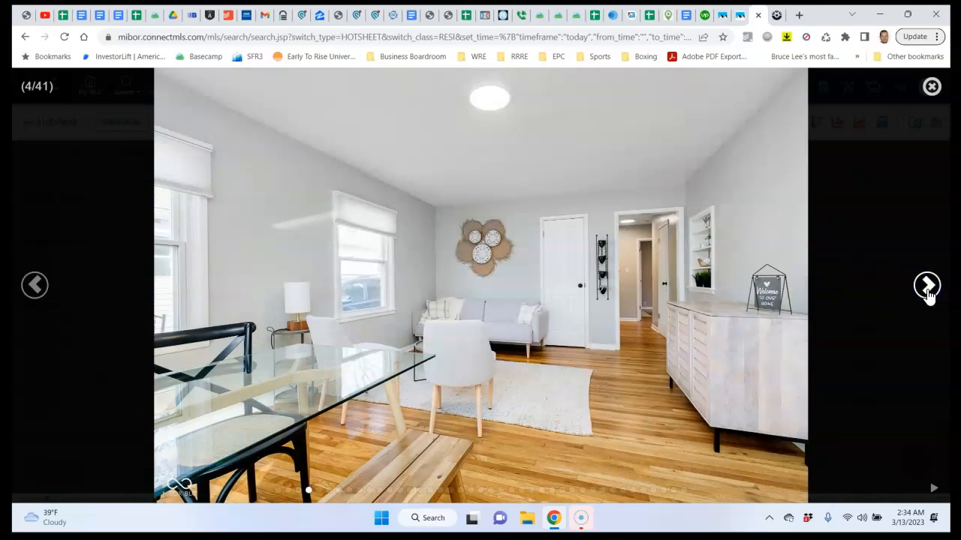
click(927, 287)
click(927, 287)
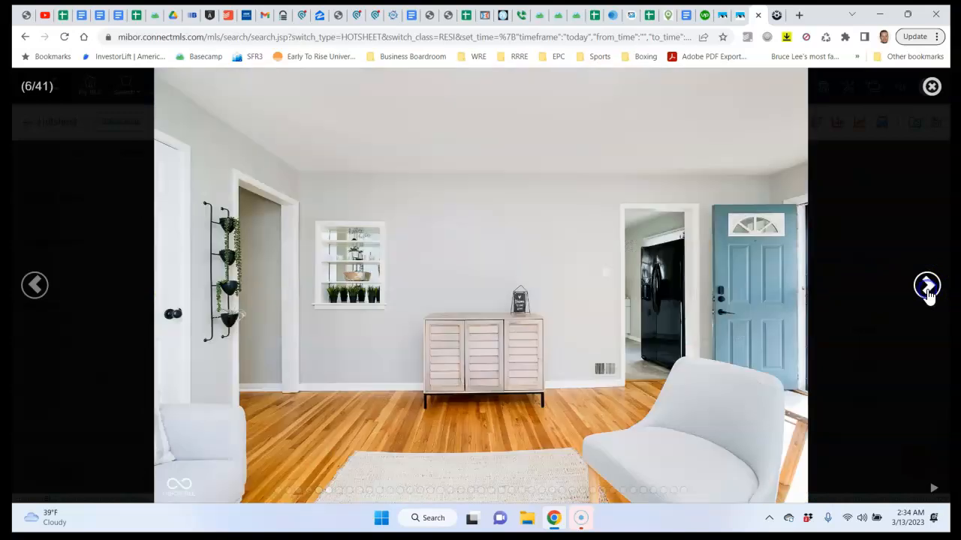
click(927, 287)
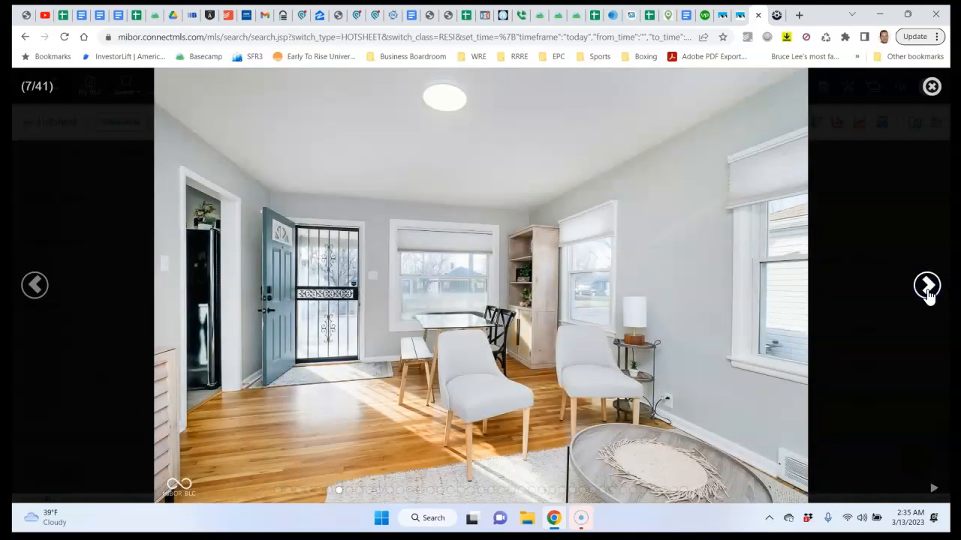
click(927, 289)
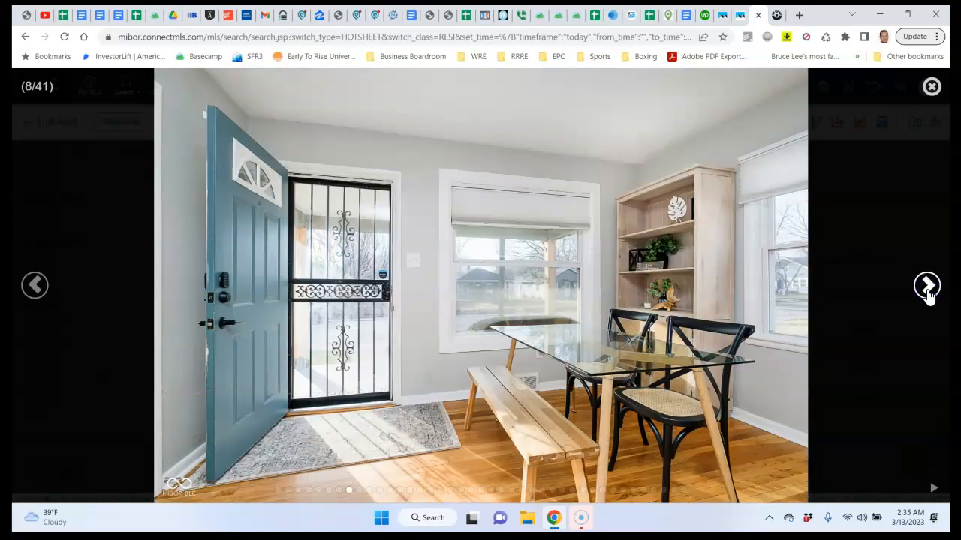
click(928, 289)
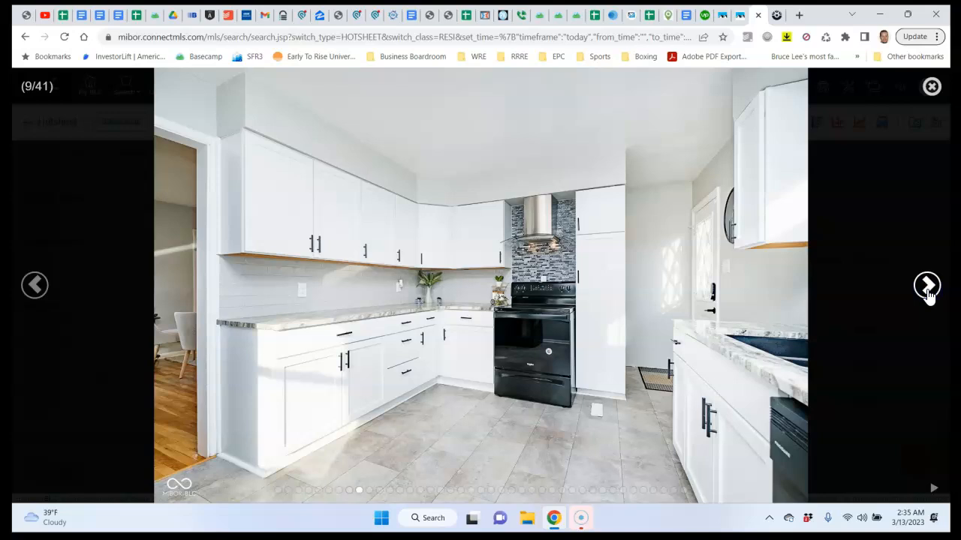
click(928, 289)
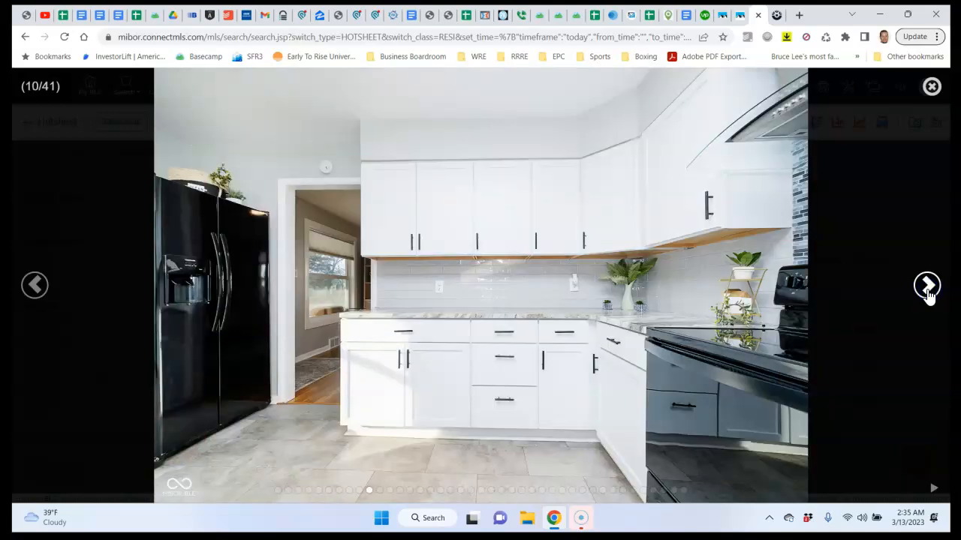
click(928, 289)
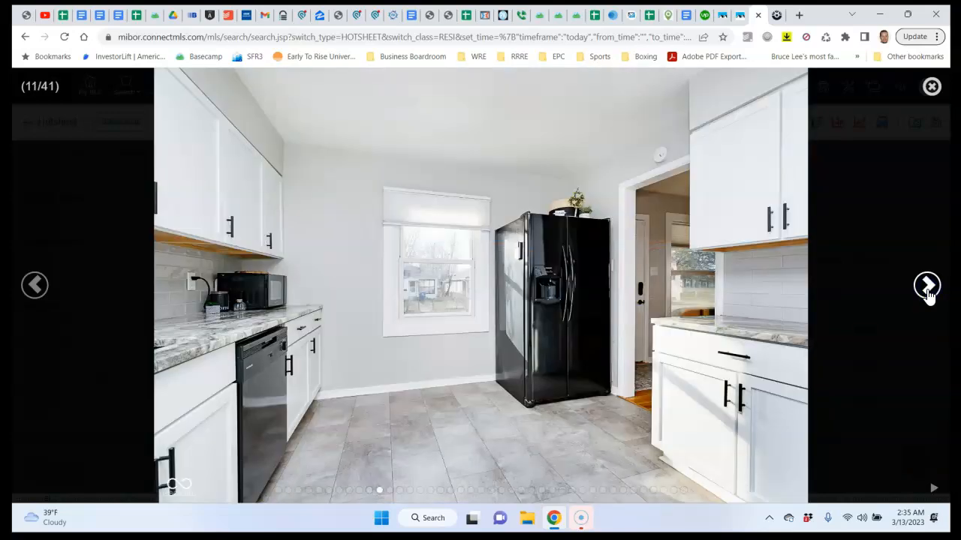
click(928, 289)
click(928, 289)
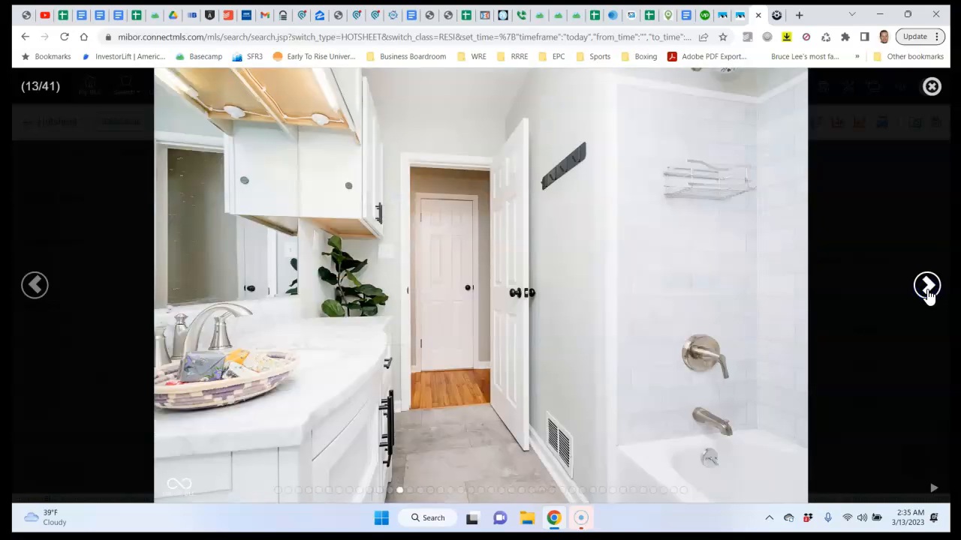
click(928, 289)
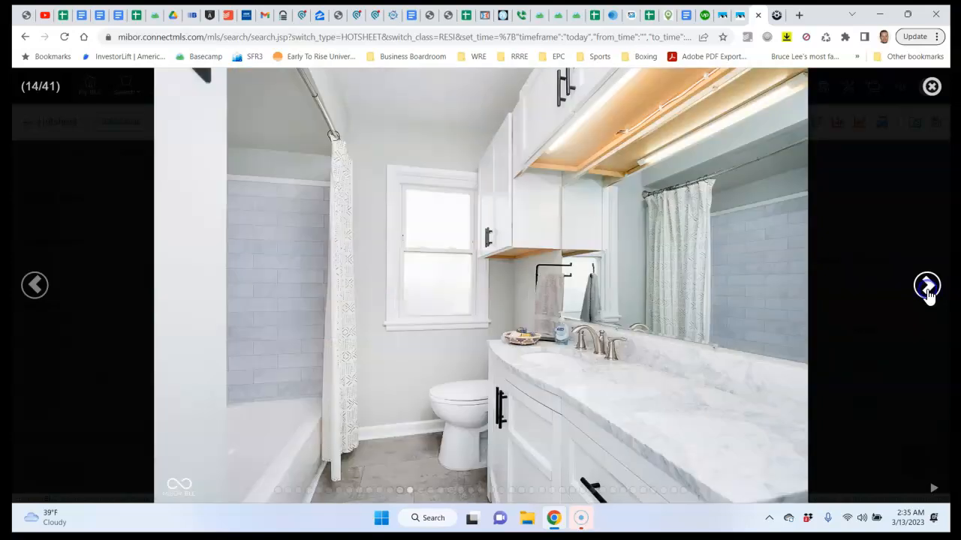
click(928, 289)
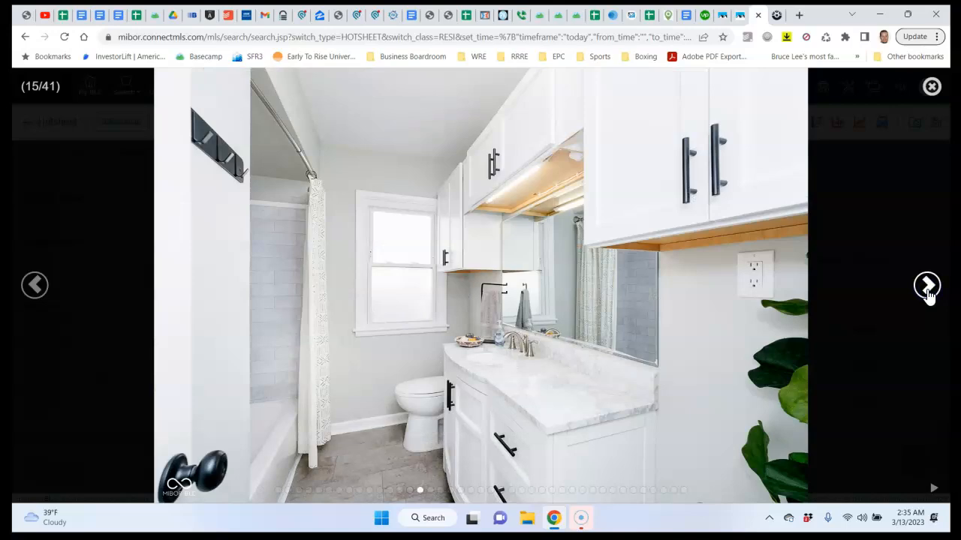
click(928, 289)
click(928, 289)
click(928, 289)
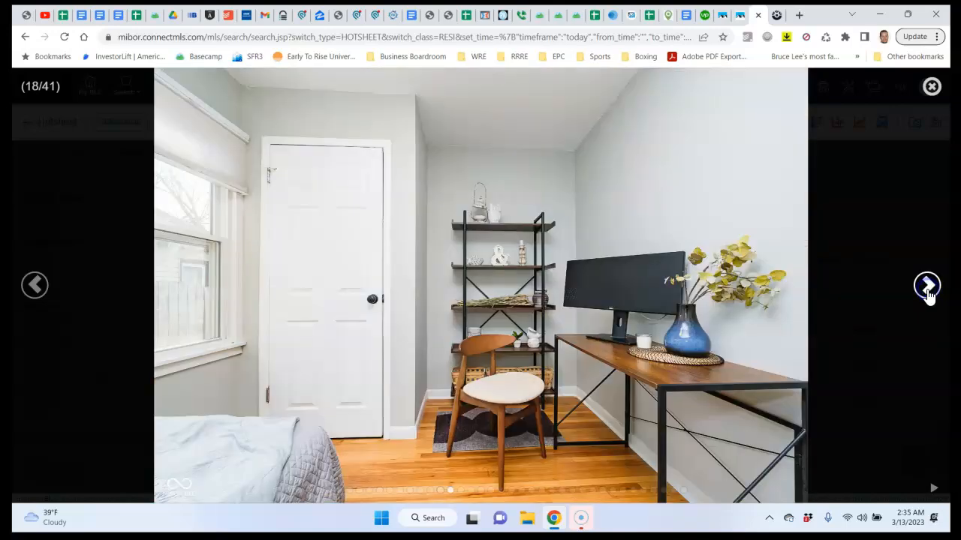
click(928, 289)
click(932, 86)
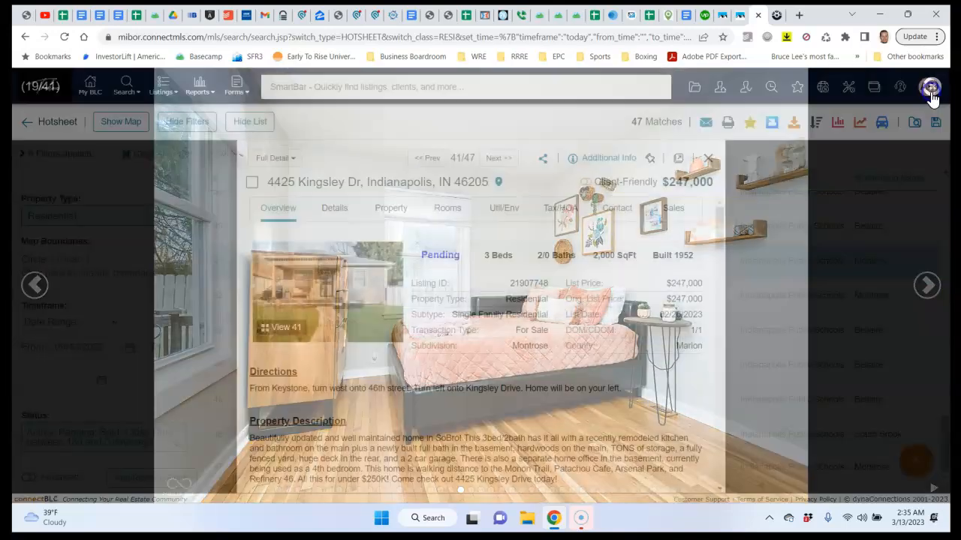
click(708, 158)
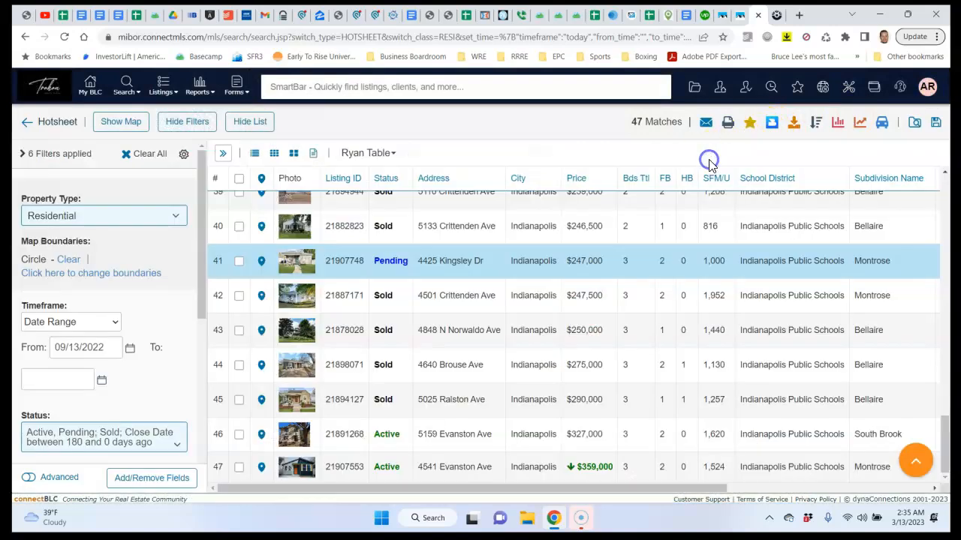
Set Sq Ft MU to 1000 minimum and 1500 maximum, then scroll through the 22 results
drag(202, 215, 219, 391)
click(78, 382)
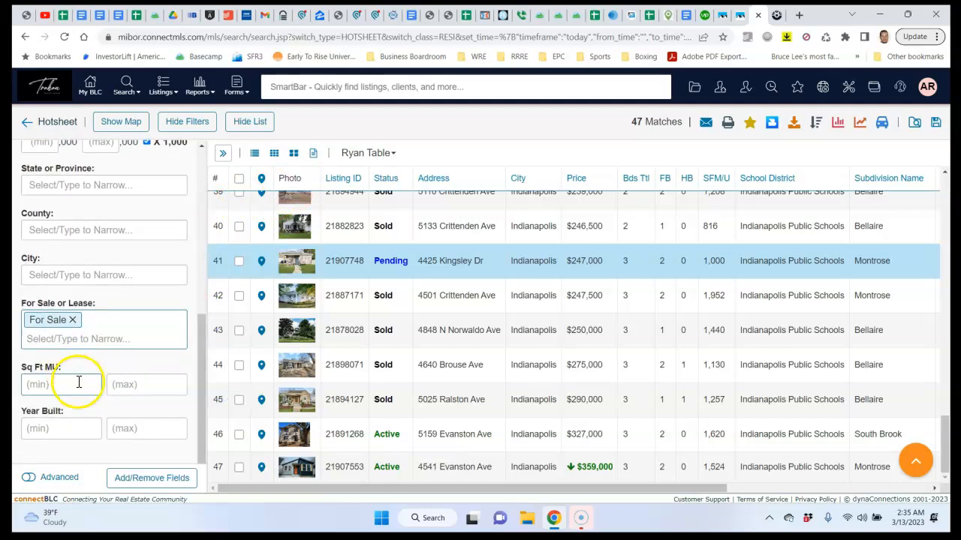
text(1000)
key(Tab)
text(1)
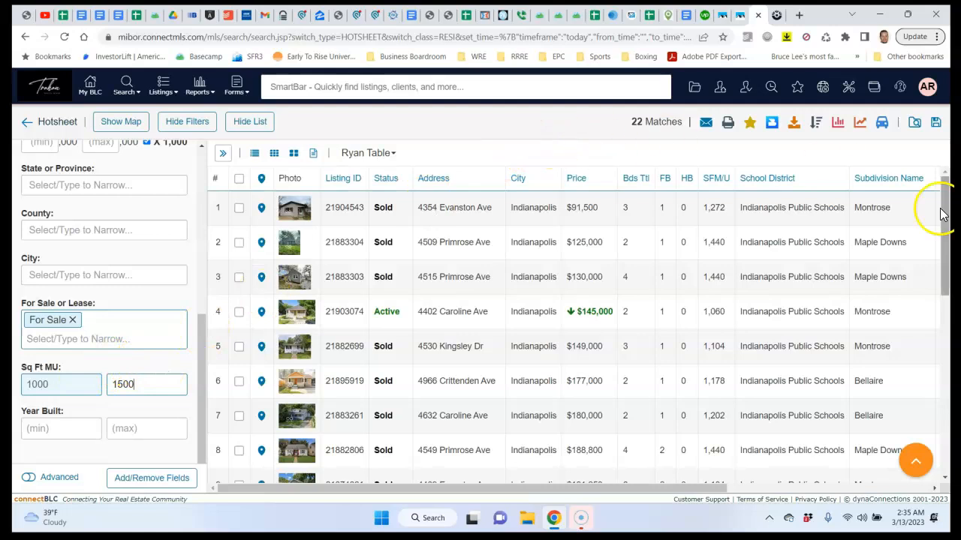
drag(948, 224, 948, 224)
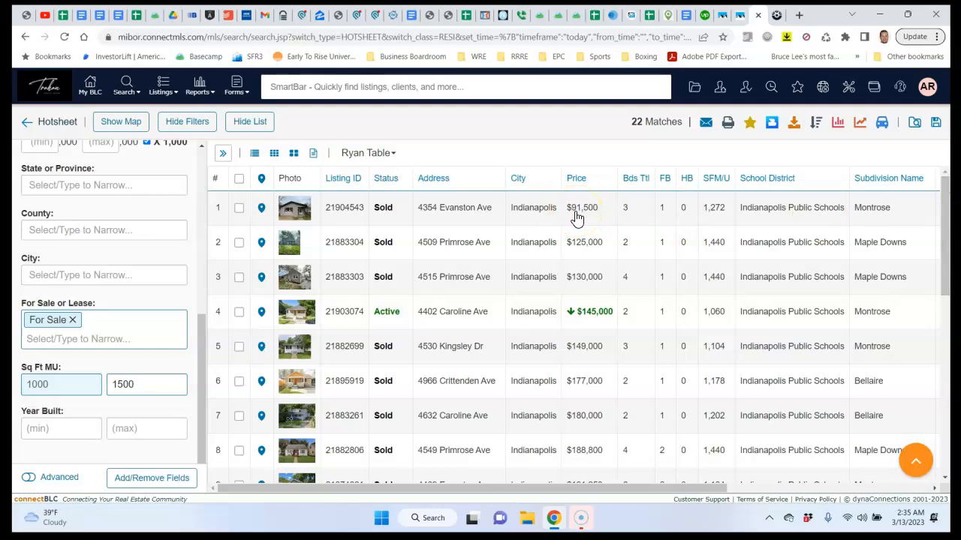
click(946, 223)
drag(946, 223, 938, 407)
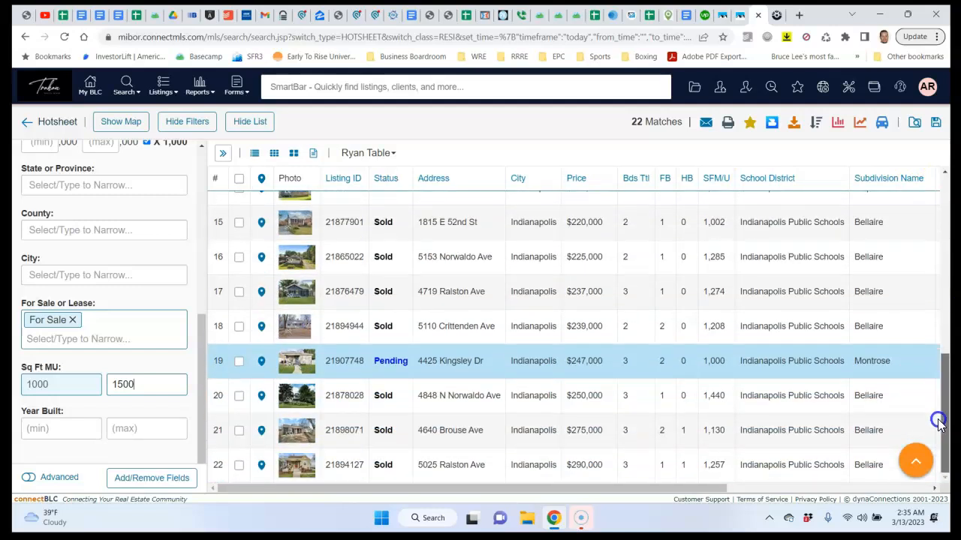
drag(938, 422, 931, 214)
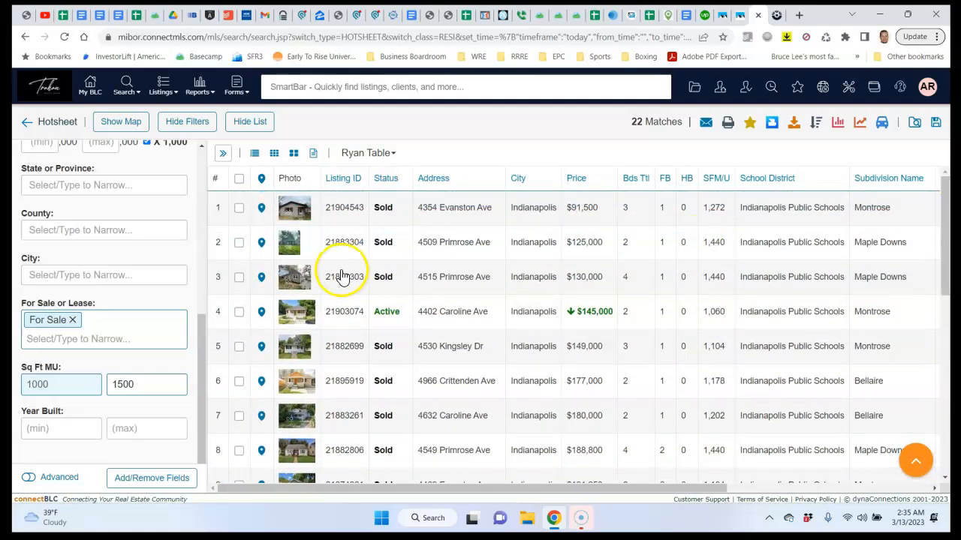
drag(200, 369, 210, 292)
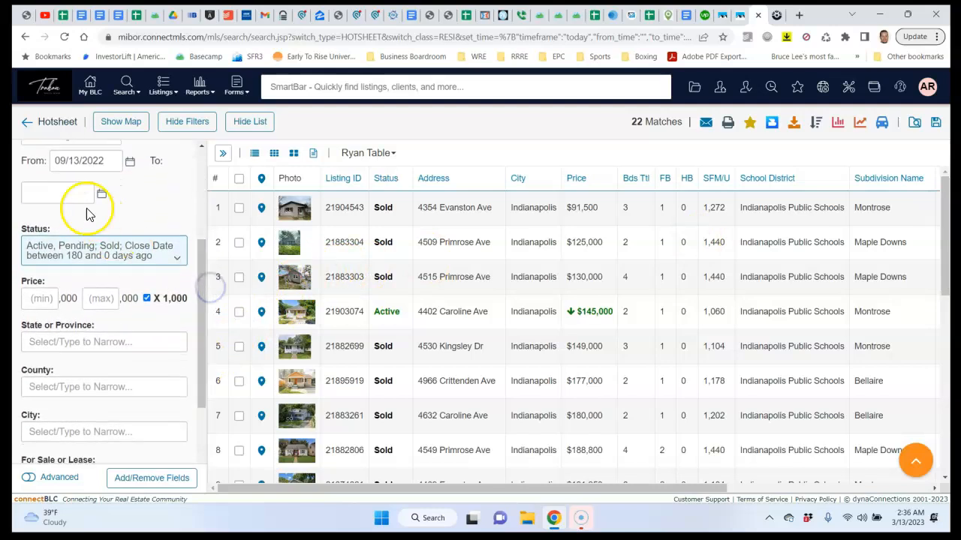
Set the minimum price to $150,000 and select all 17 remaining listings
click(58, 299)
text(150)
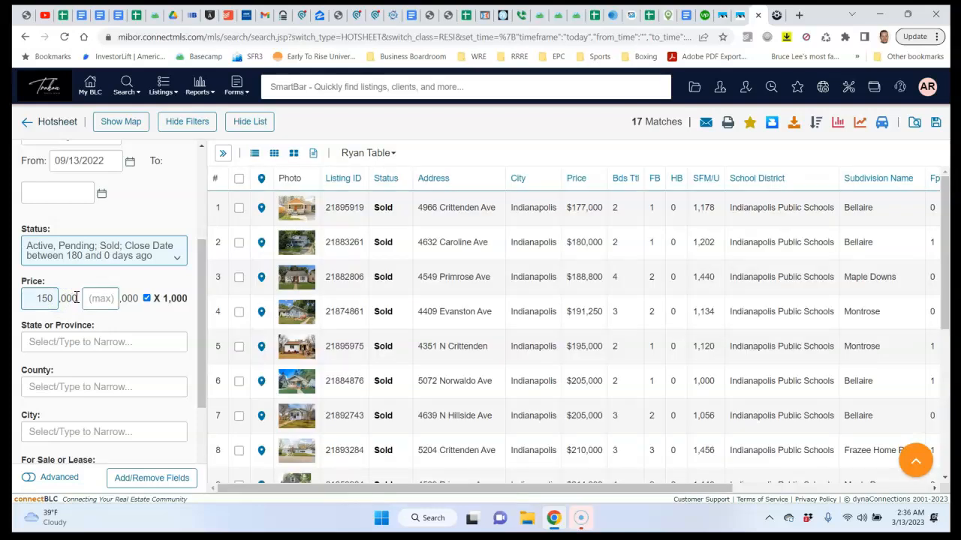
mouse_move(948, 238)
mouse_down()
mouse_move(945, 396)
mouse_move(947, 234)
mouse_up()
click(239, 180)
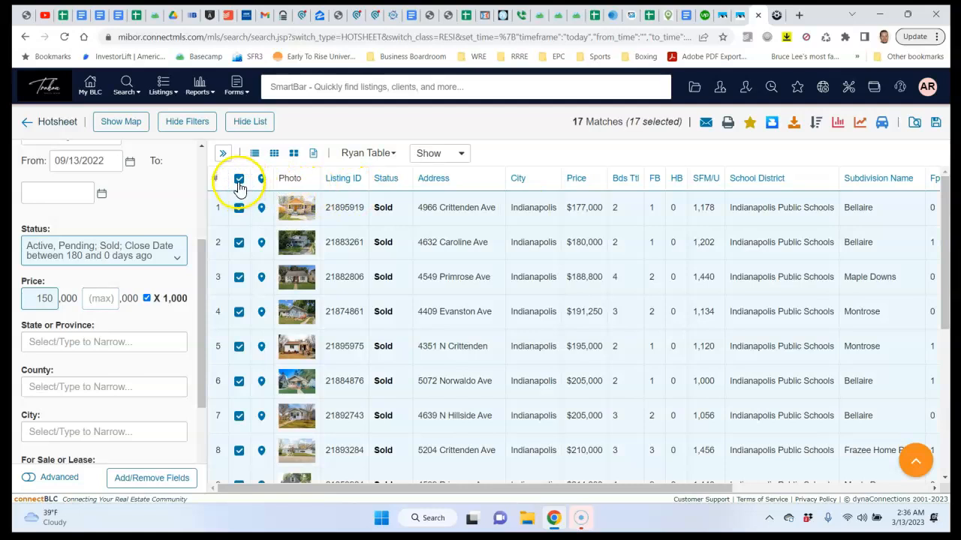
Review the 17-listing CMA Summary Report ($218,878 average sold price) and bring up printing it
click(860, 125)
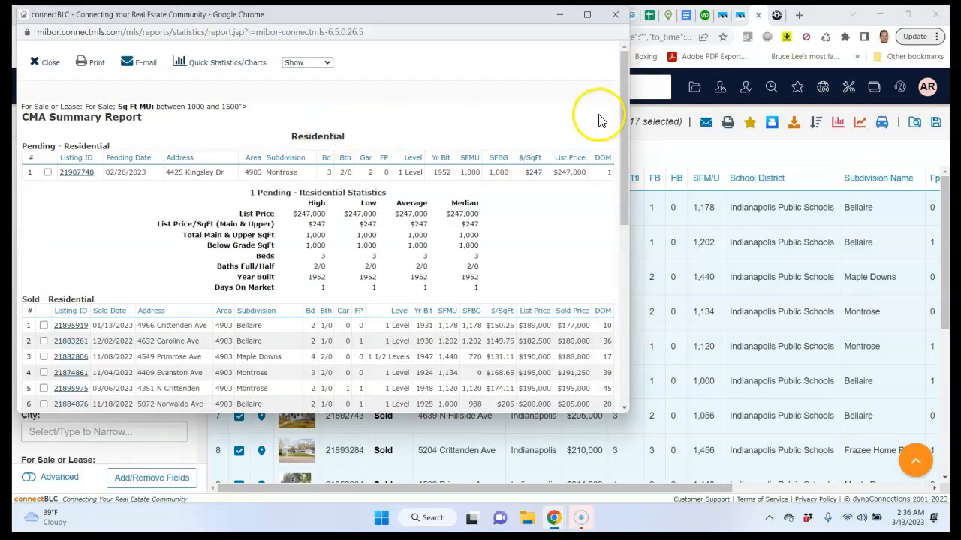
drag(624, 124, 618, 315)
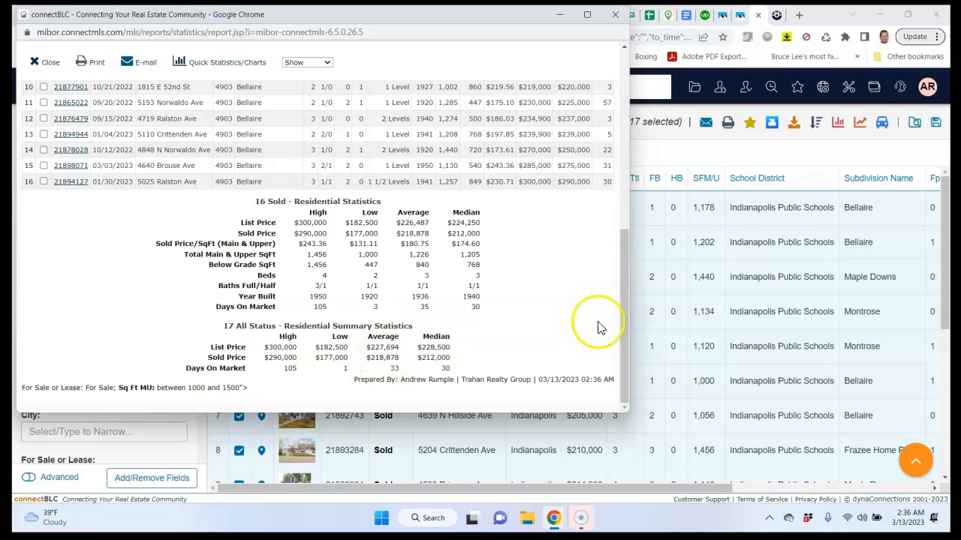
drag(623, 318, 620, 126)
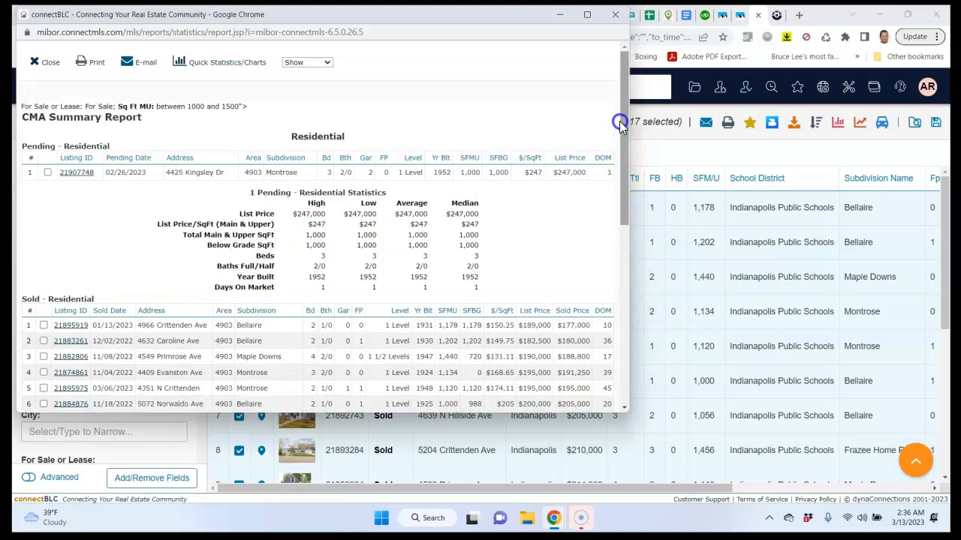
click(96, 65)
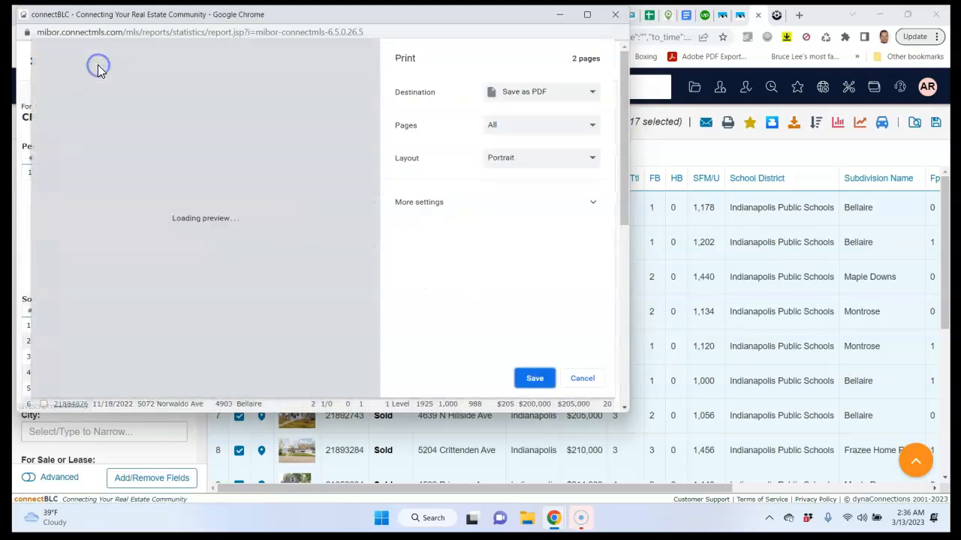
click(535, 380)
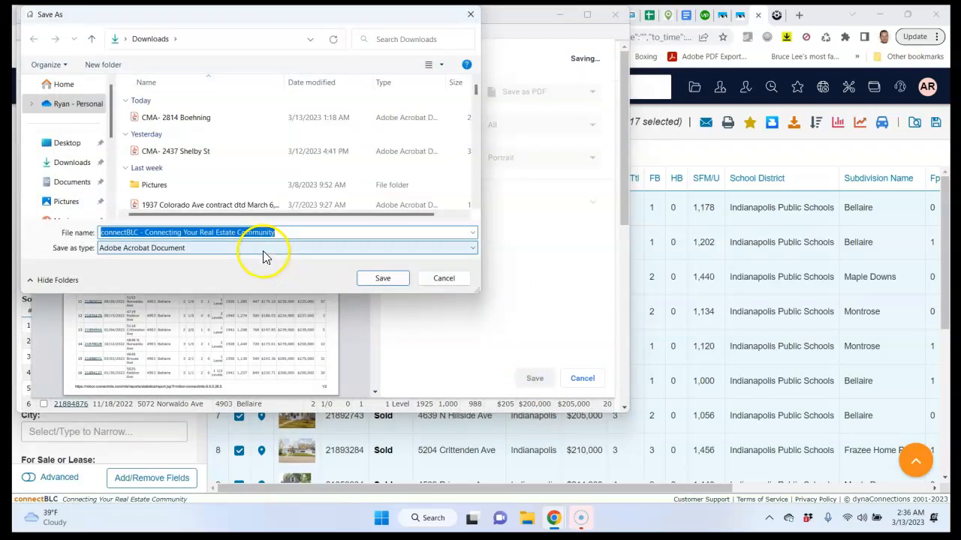
click(185, 119)
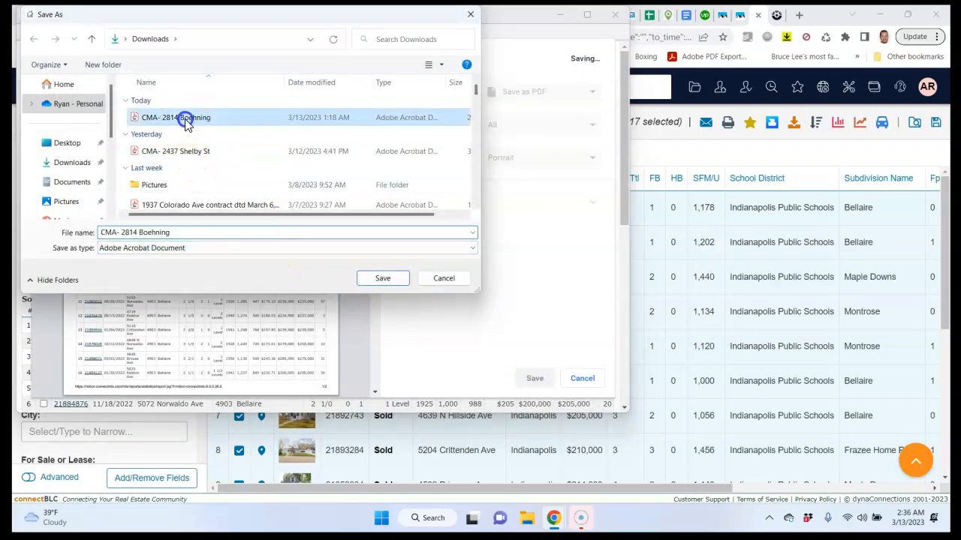
triple_click(121, 231)
drag(122, 231, 182, 229)
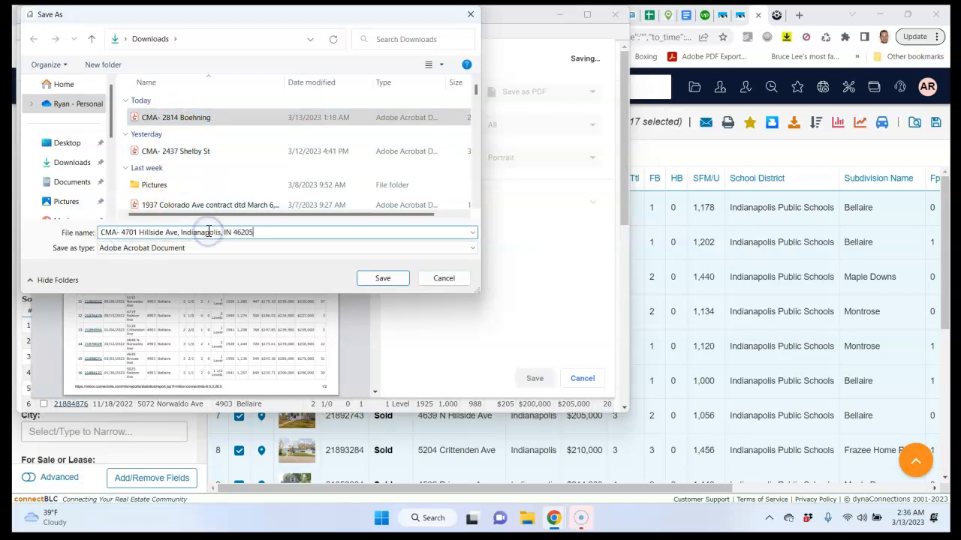
click(172, 232)
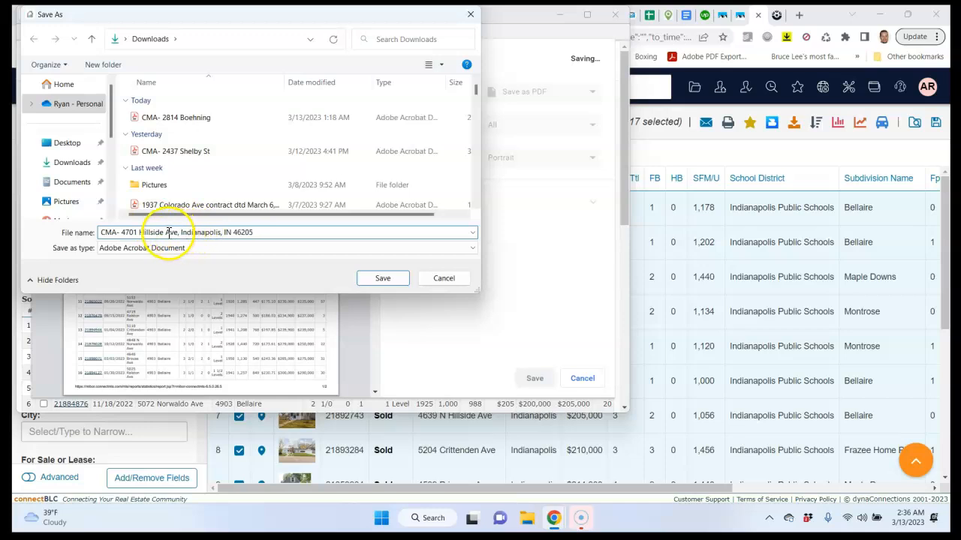
drag(167, 232, 317, 232)
key(BackSpace)
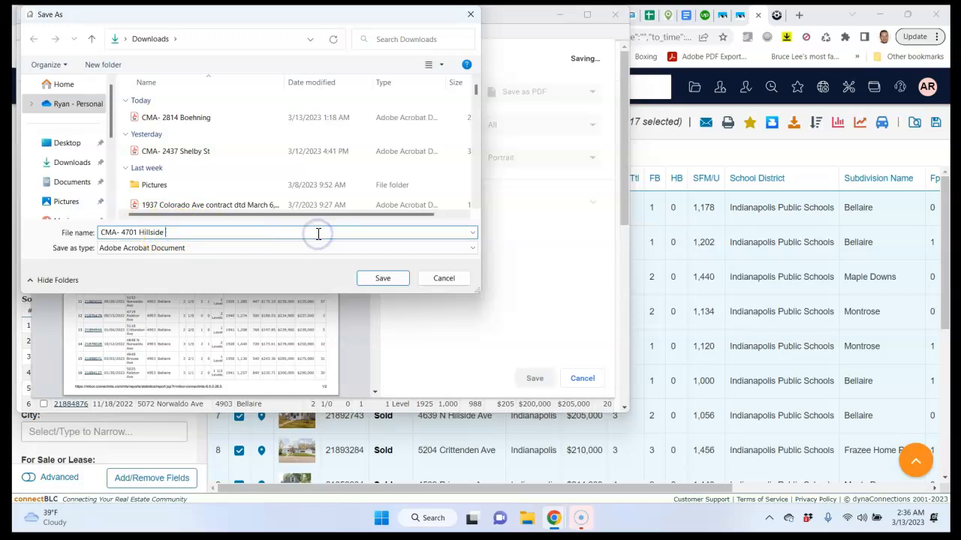
click(392, 279)
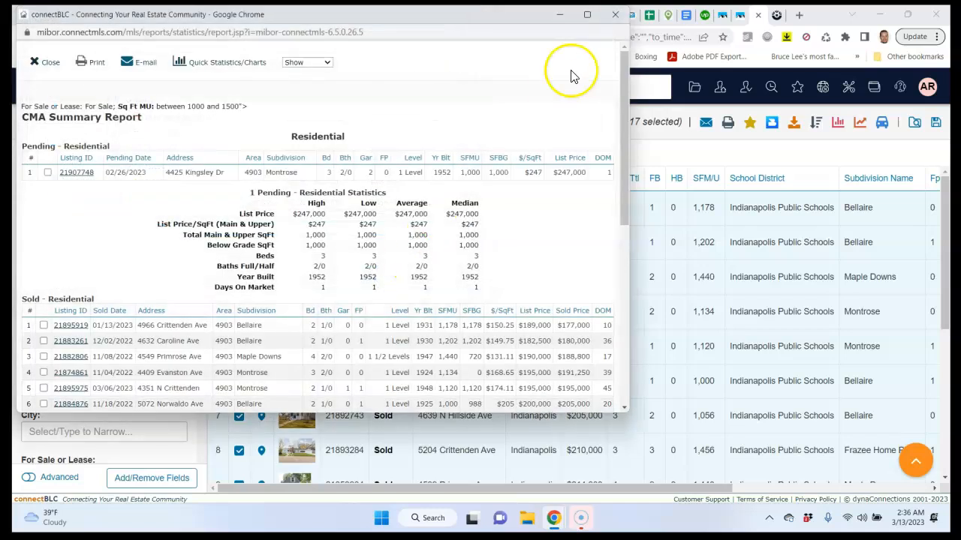
Close the report and start an email of the 17 listings addressed to the client
click(616, 21)
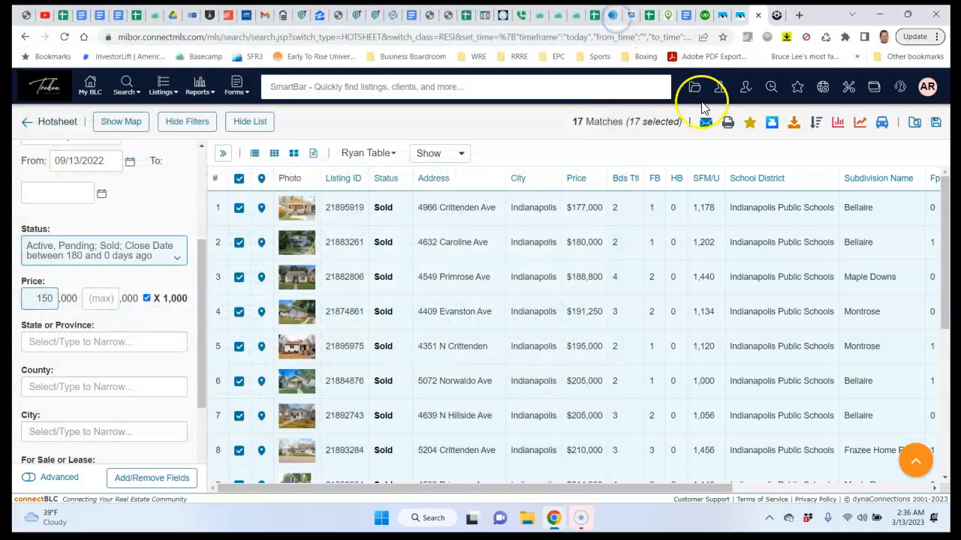
click(706, 124)
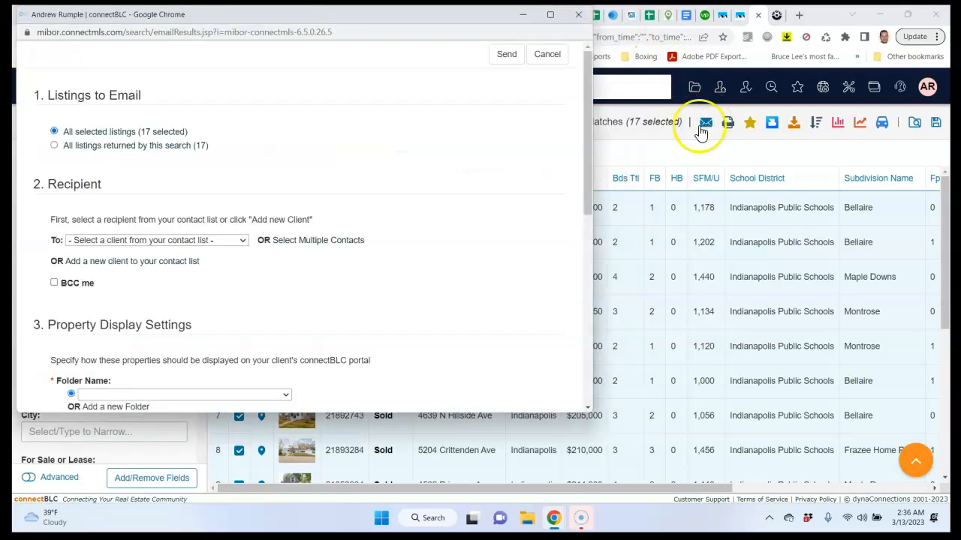
click(168, 241)
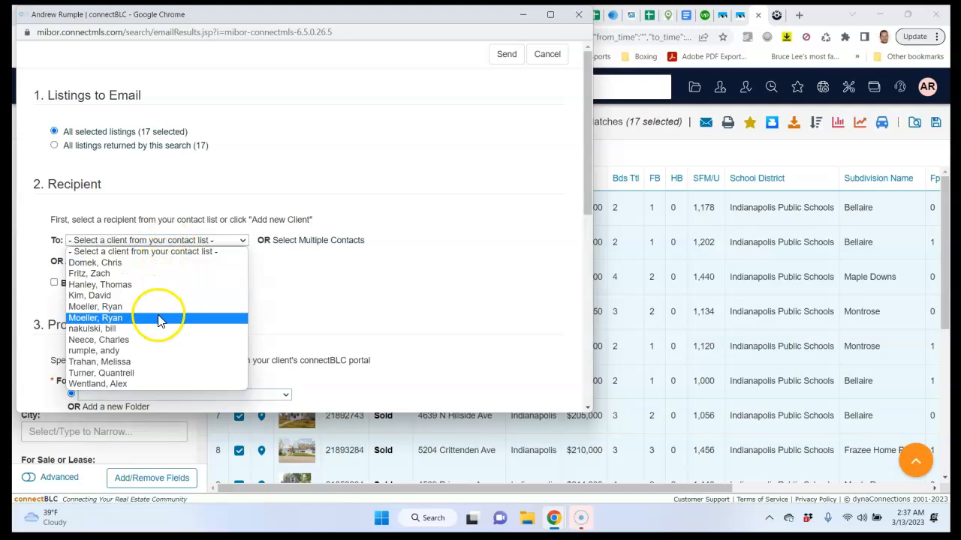
click(159, 319)
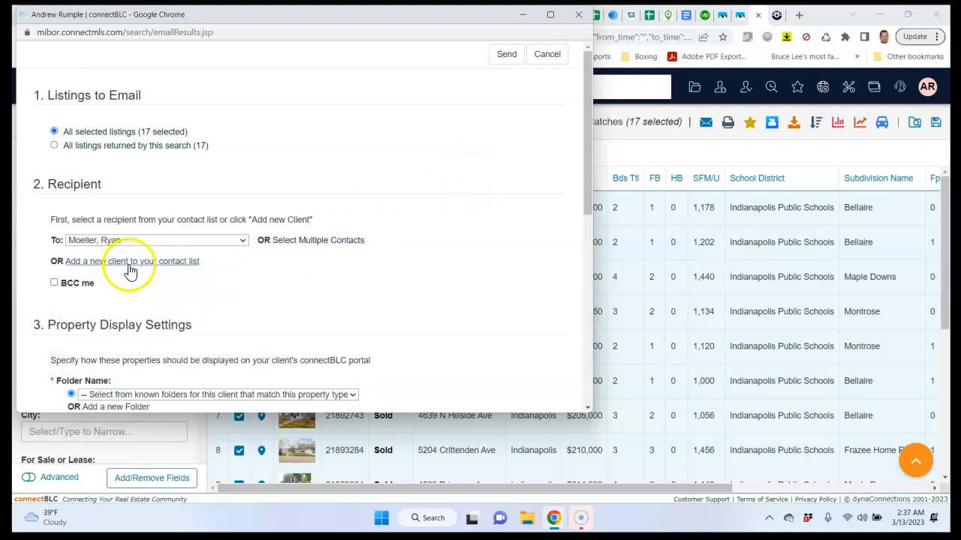
drag(586, 150, 596, 233)
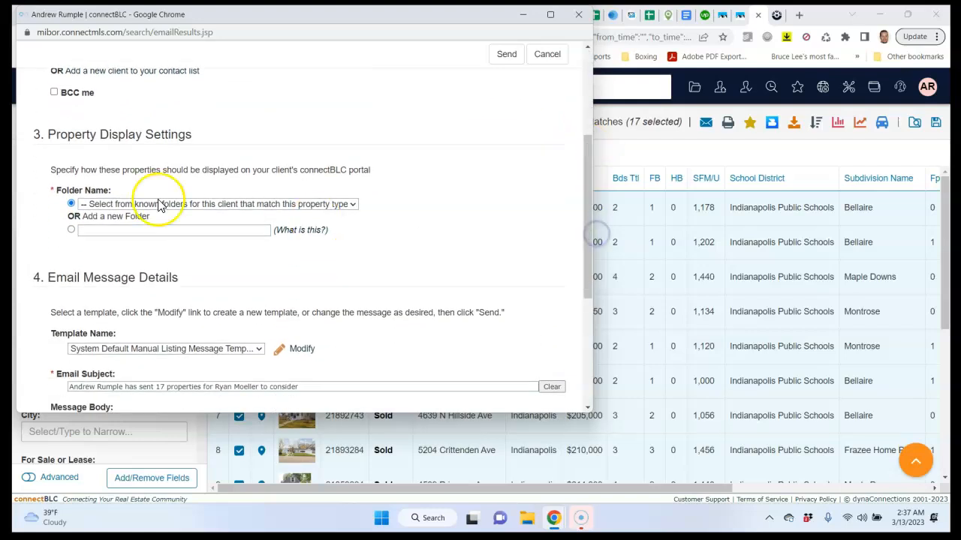
click(72, 231)
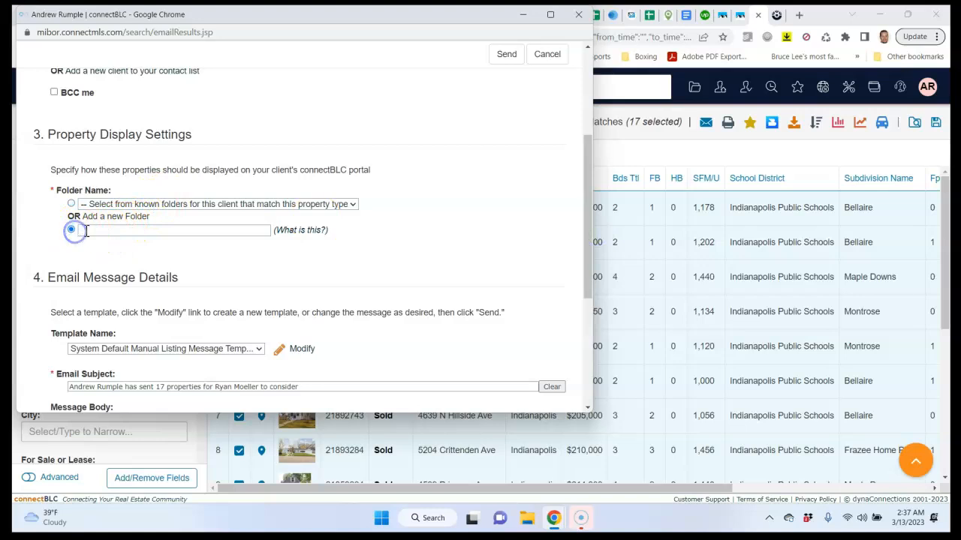
click(96, 231)
click(121, 231)
drag(124, 231, 264, 229)
key(BackSpace)
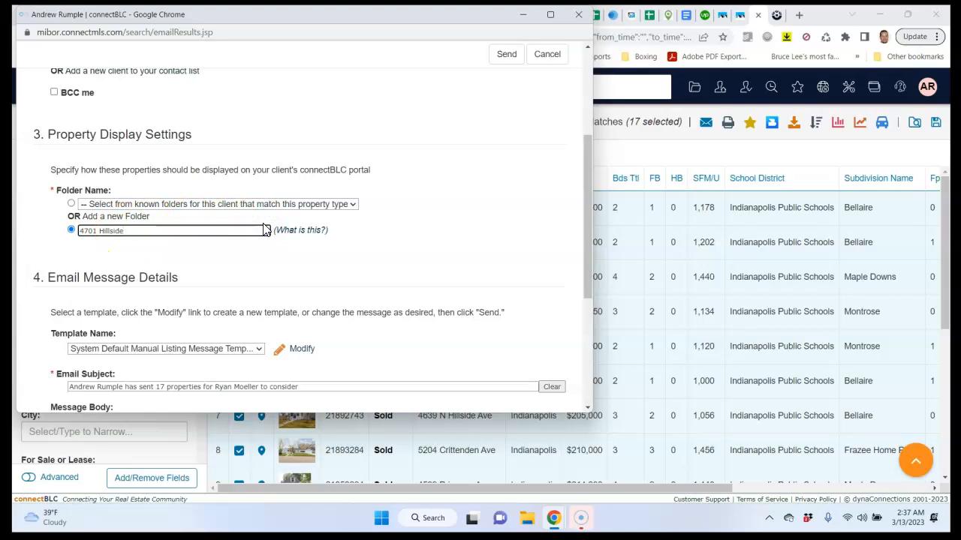
drag(586, 220, 598, 307)
drag(307, 197, 62, 213)
text(C)
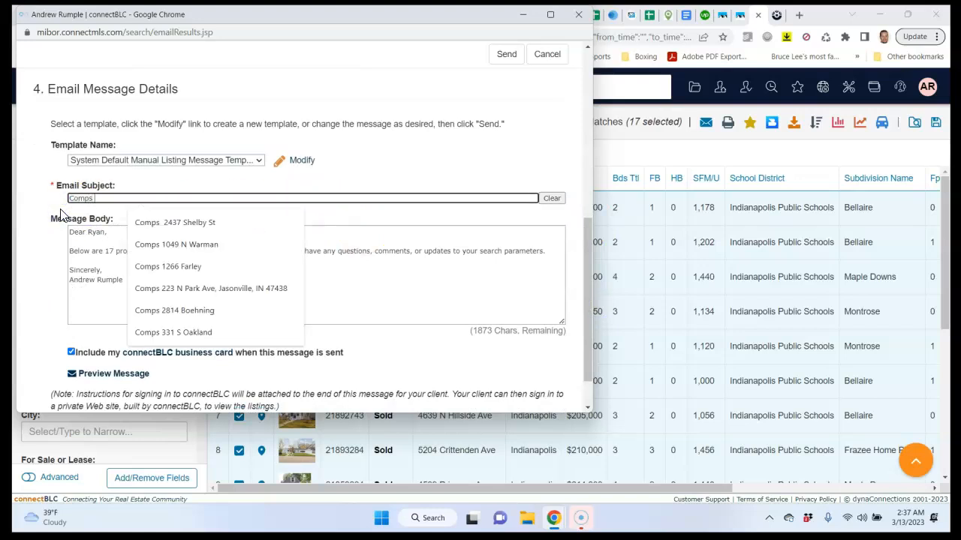
text(omps)
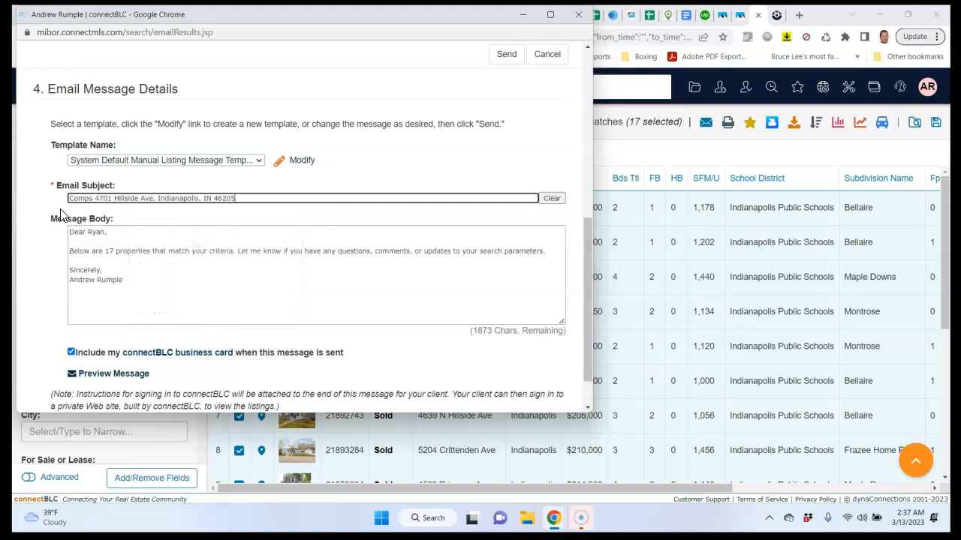
click(501, 55)
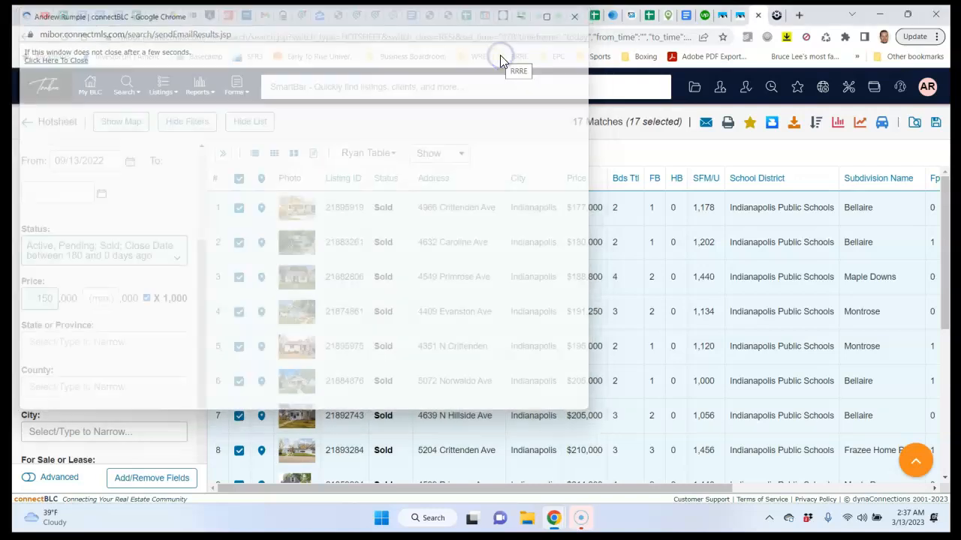